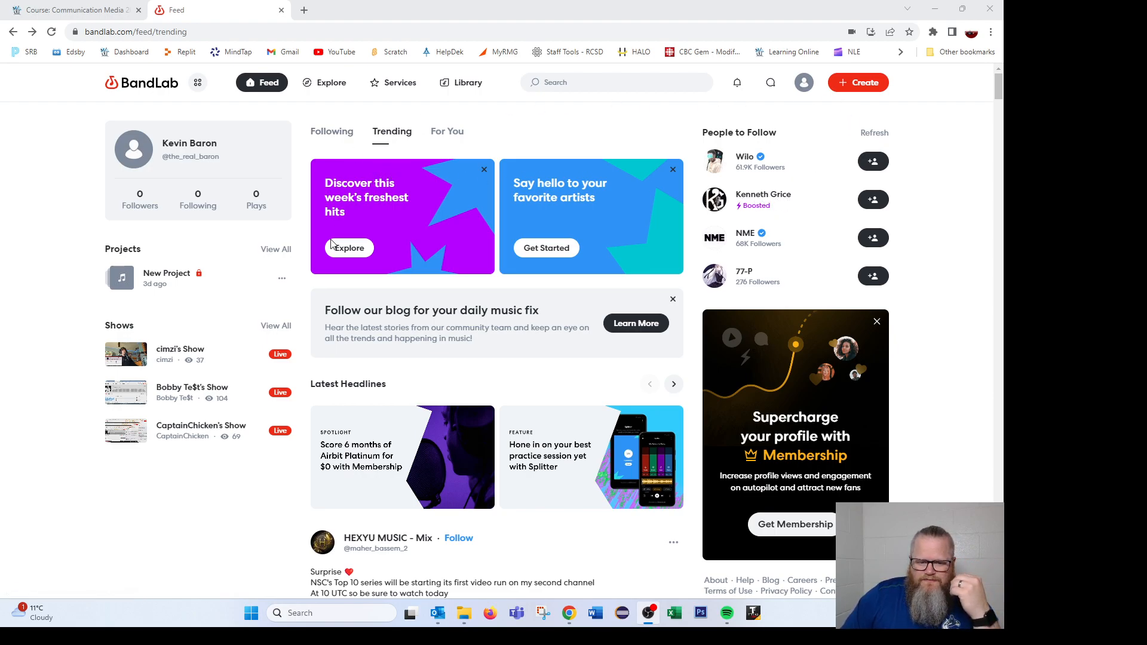
- Create a new empty project and open the BandLab Sounds library from the new-track options
{"action": "left_click", "coordinate": [858, 83]}
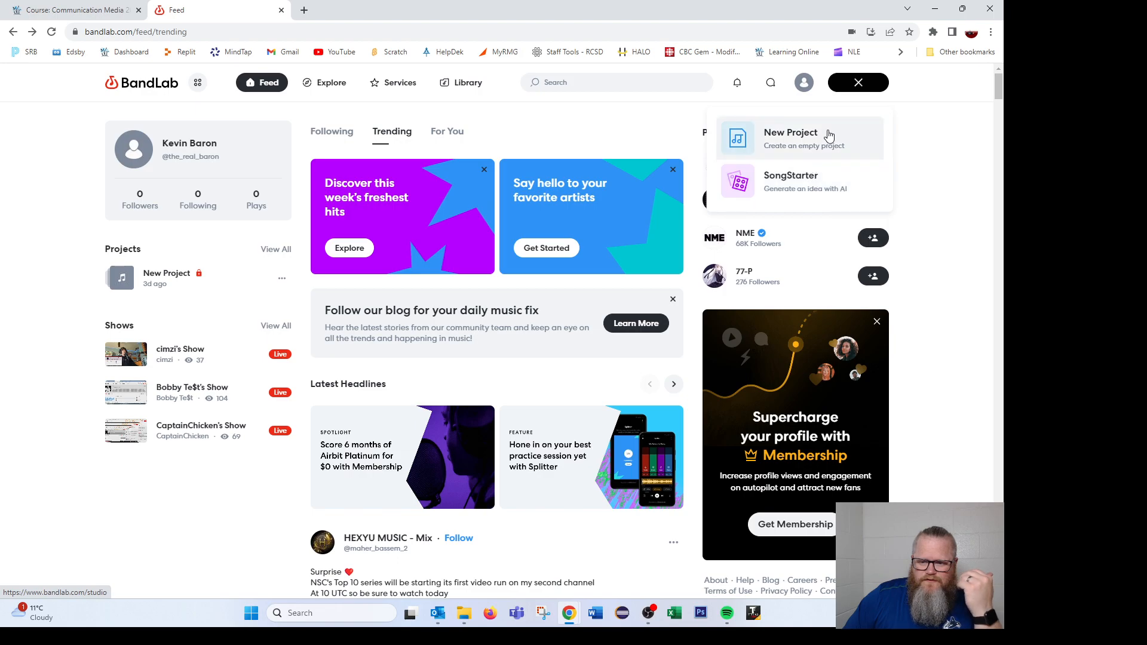
{"action": "left_click", "coordinate": [801, 144]}
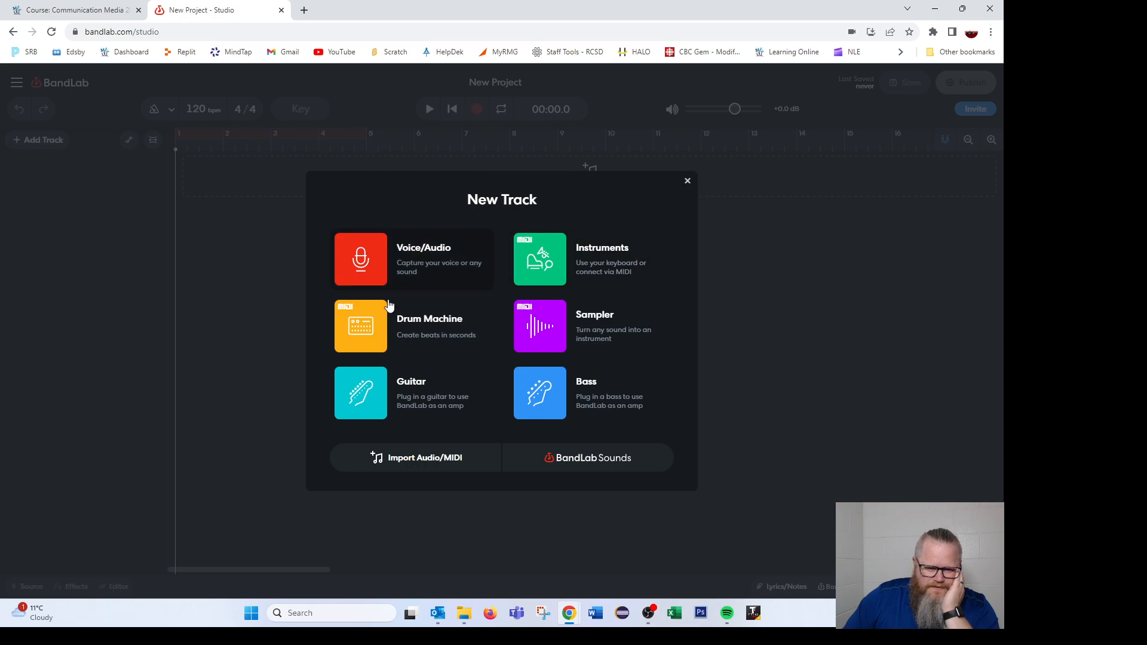
{"action": "left_click", "coordinate": [592, 460]}
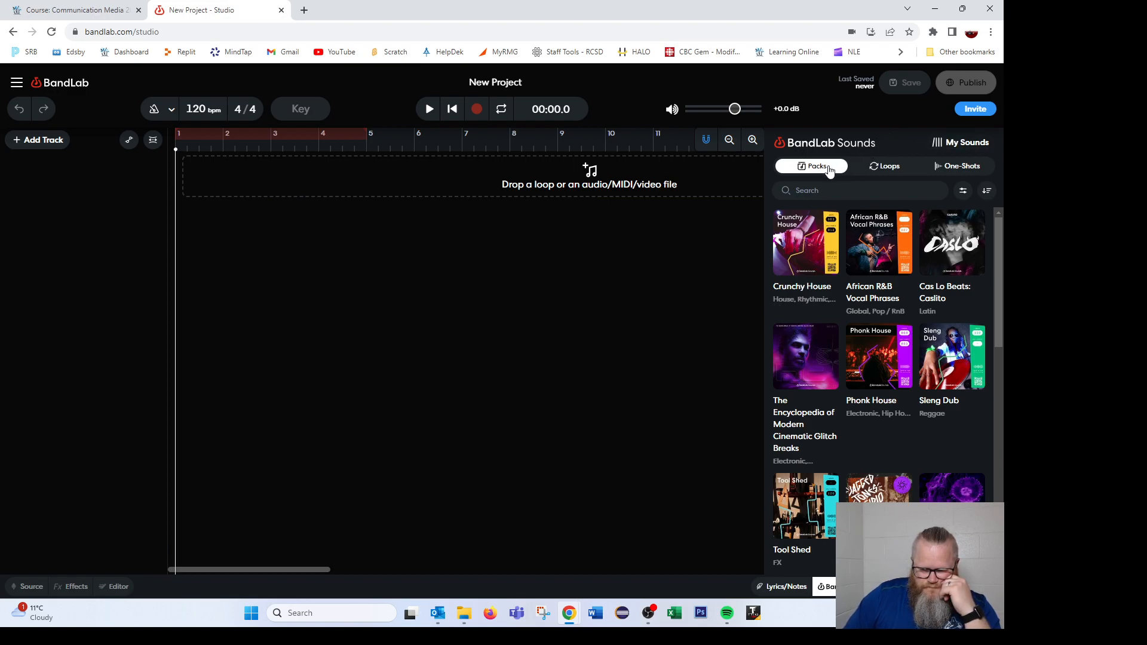
- Browse the Loops and One-Shots categories of the sound library, then hide the library
{"action": "left_click", "coordinate": [884, 166]}
{"action": "left_click", "coordinate": [951, 167]}
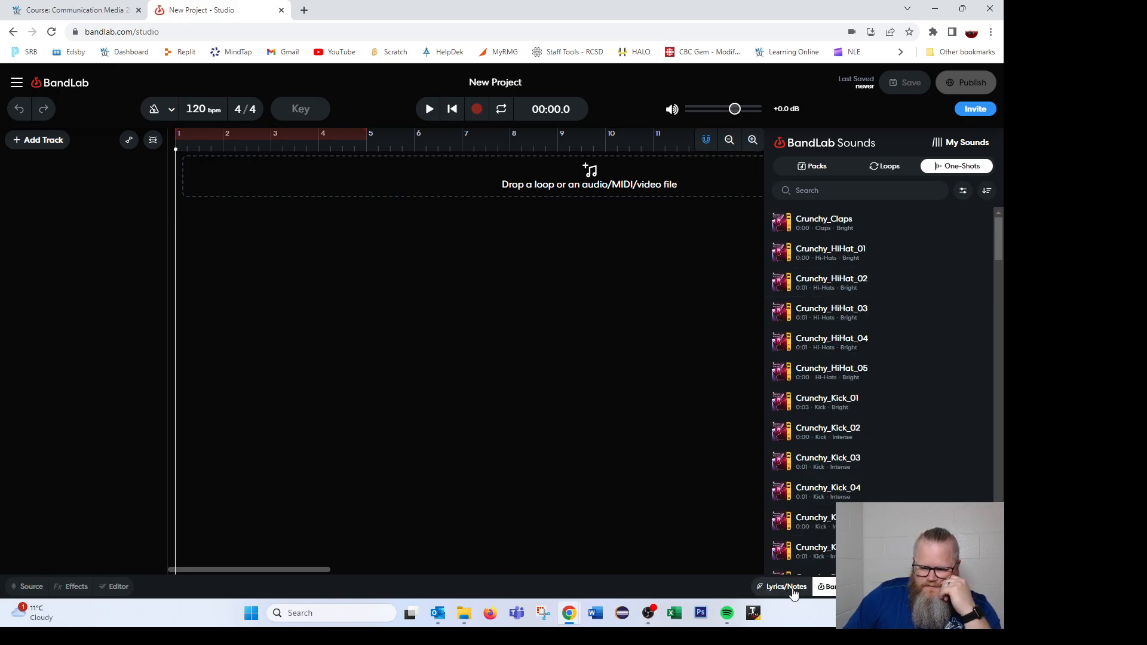
{"action": "left_click", "coordinate": [832, 586]}
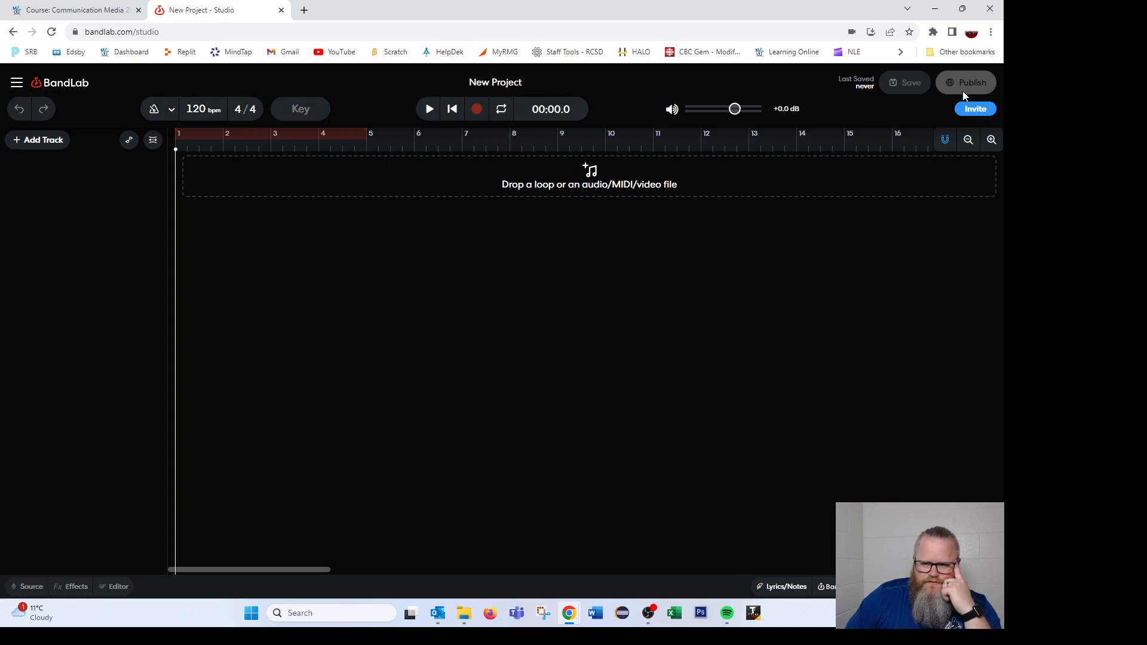
{"action": "left_click", "coordinate": [17, 84]}
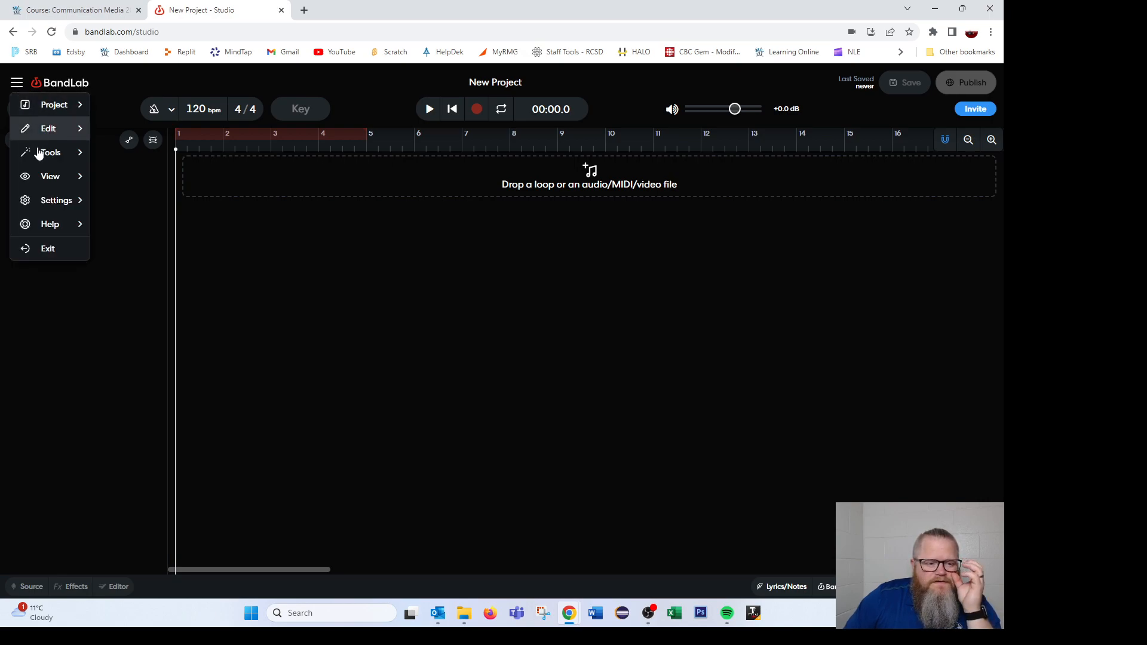
{"action": "left_click", "coordinate": [249, 317]}
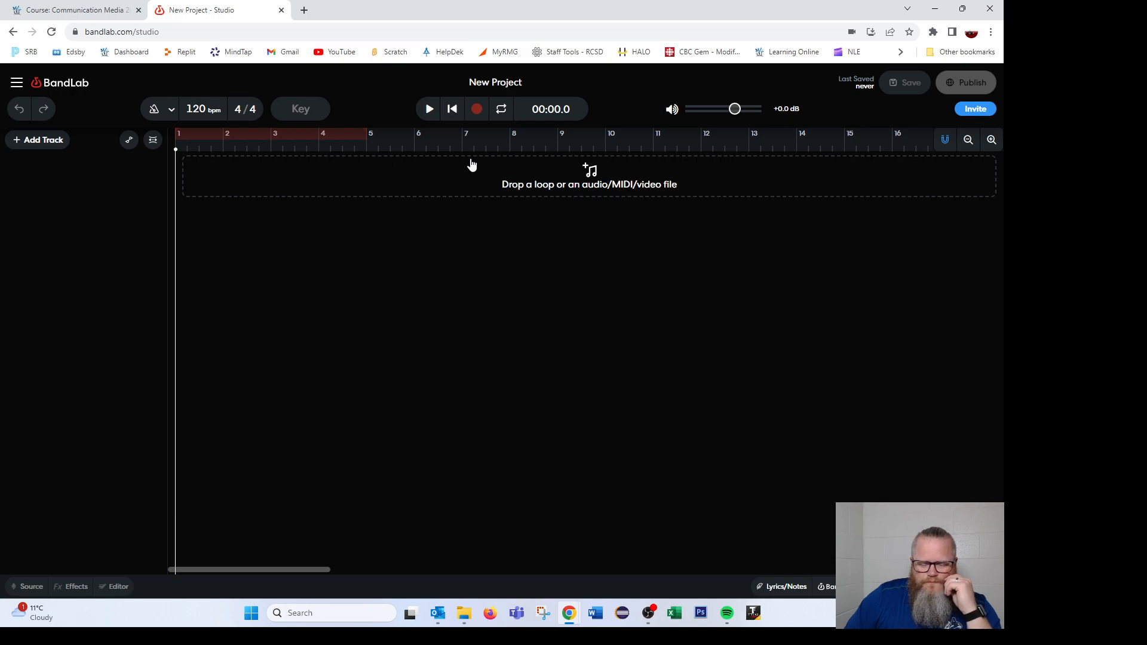
{"action": "left_click", "coordinate": [36, 141]}
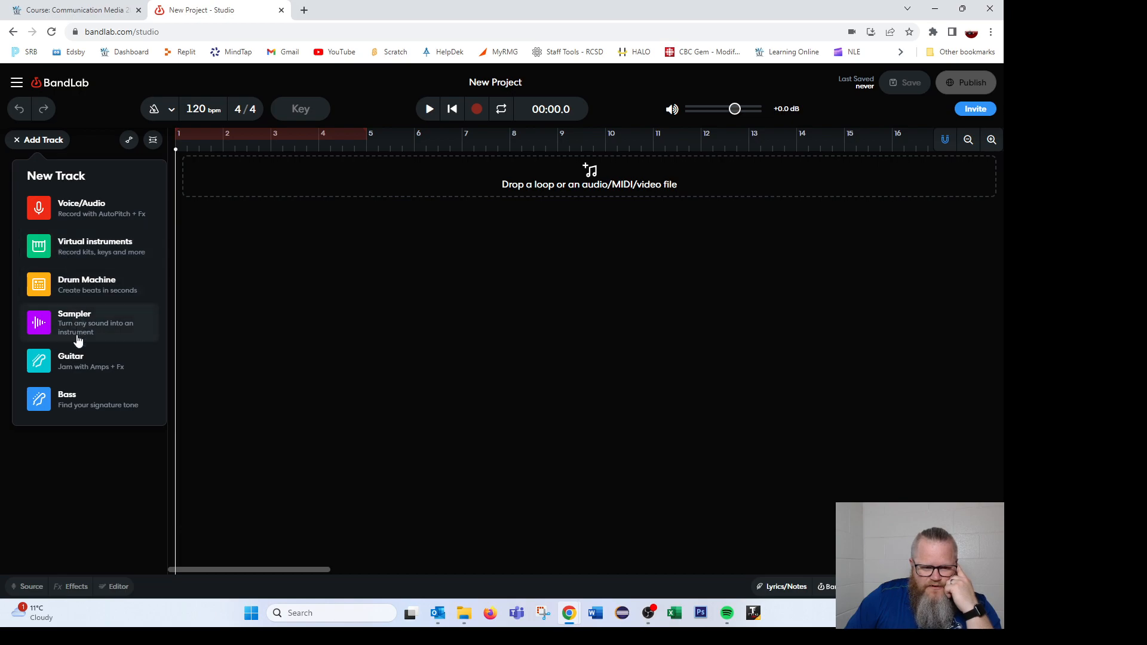
{"action": "left_click", "coordinate": [91, 473]}
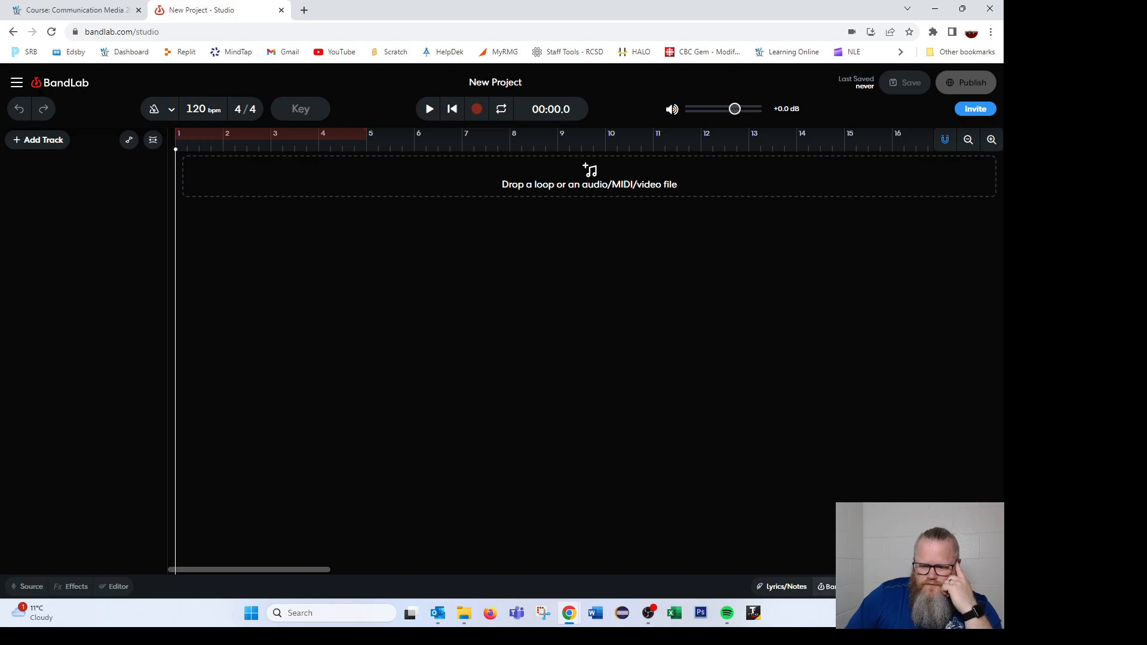
- Reopen the sound library and browse the list of loops
{"action": "left_click", "coordinate": [851, 587]}
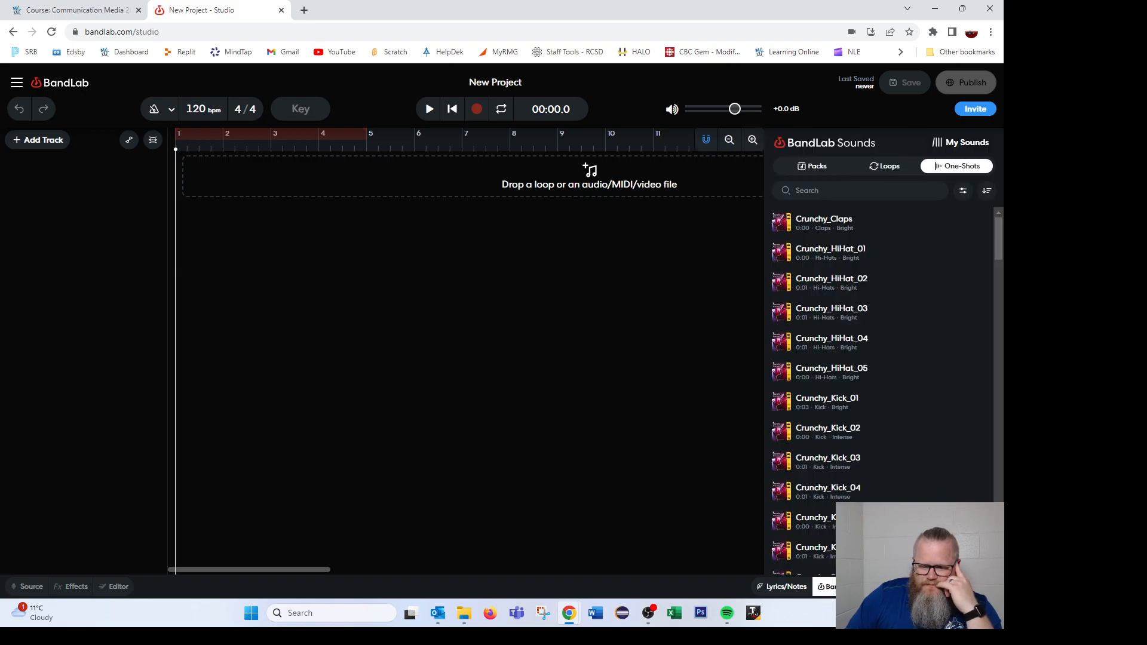
{"action": "left_click", "coordinate": [888, 166]}
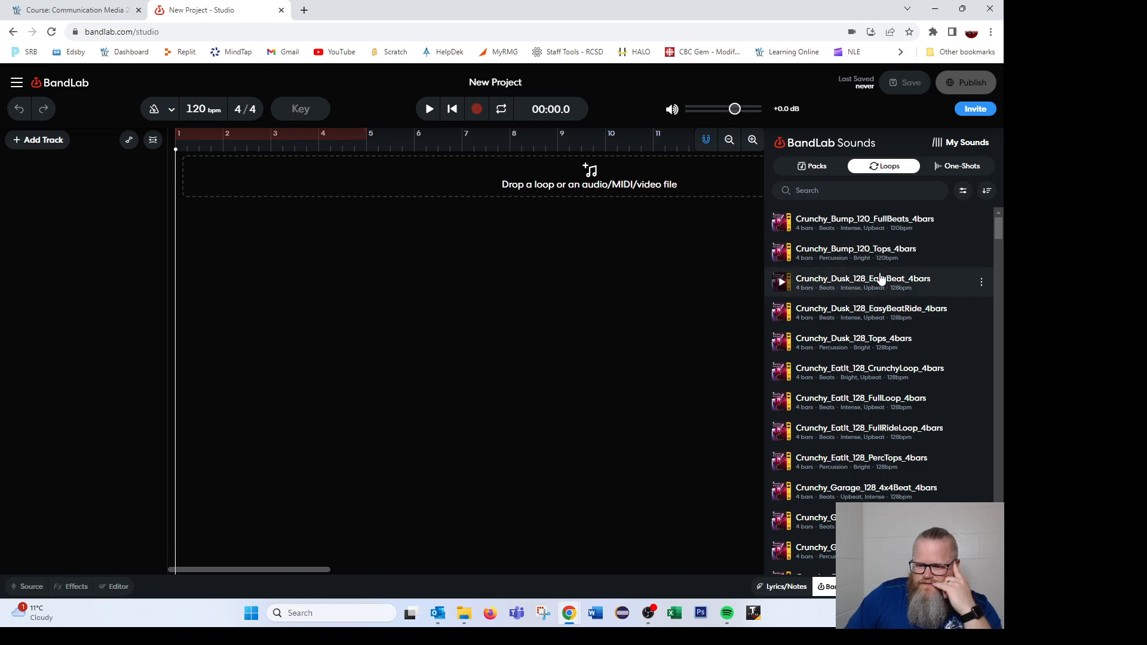
{"action": "scroll", "coordinate": [884, 287], "scroll_direction": "down", "scroll_amount": 1}
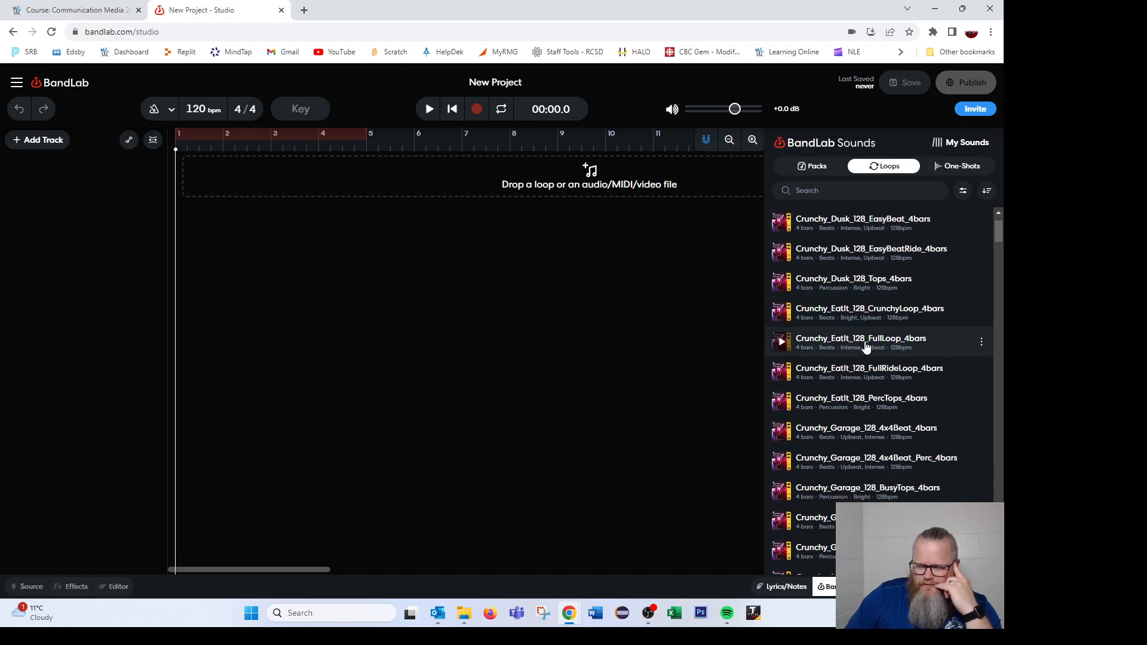
{"action": "scroll", "coordinate": [863, 287], "scroll_direction": "down", "scroll_amount": 1}
{"action": "left_click_drag", "start_coordinate": [866, 287], "coordinate": [840, 312]}
{"action": "scroll", "coordinate": [854, 315], "scroll_direction": "down", "scroll_amount": 4}
{"action": "scroll", "coordinate": [861, 311], "scroll_direction": "up", "scroll_amount": 2}
- Search the loops for "beat" and add the beats_90_Drums04_4bar loop as a new track
{"action": "left_click", "coordinate": [844, 190]}
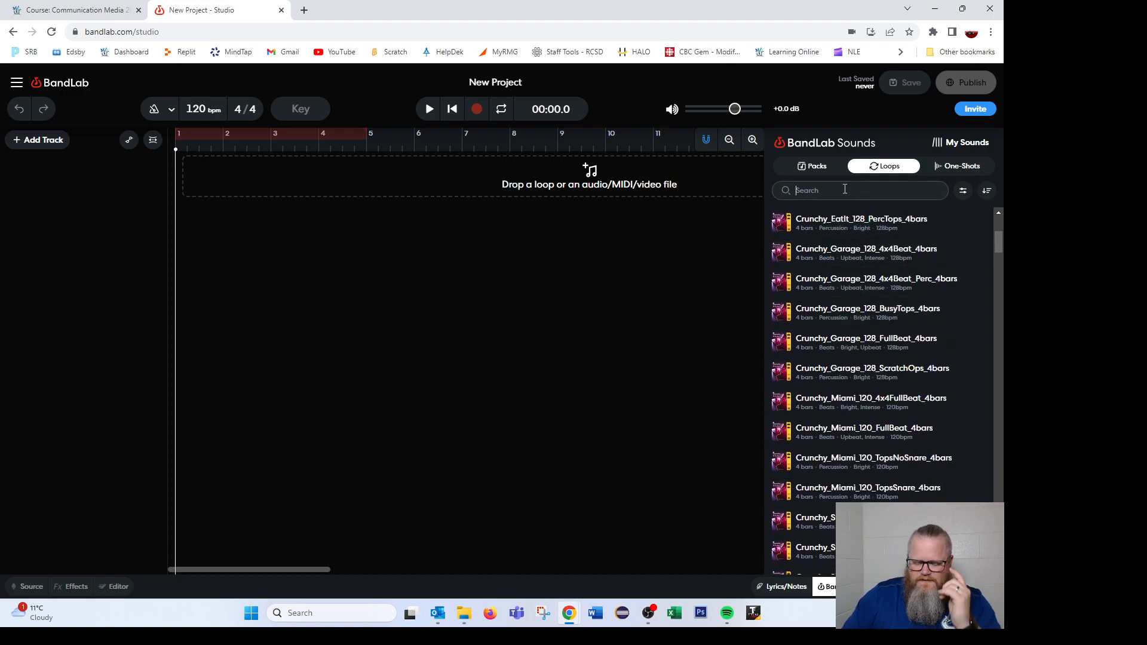
{"action": "type", "text": "beat"}
{"action": "key", "text": "Return"}
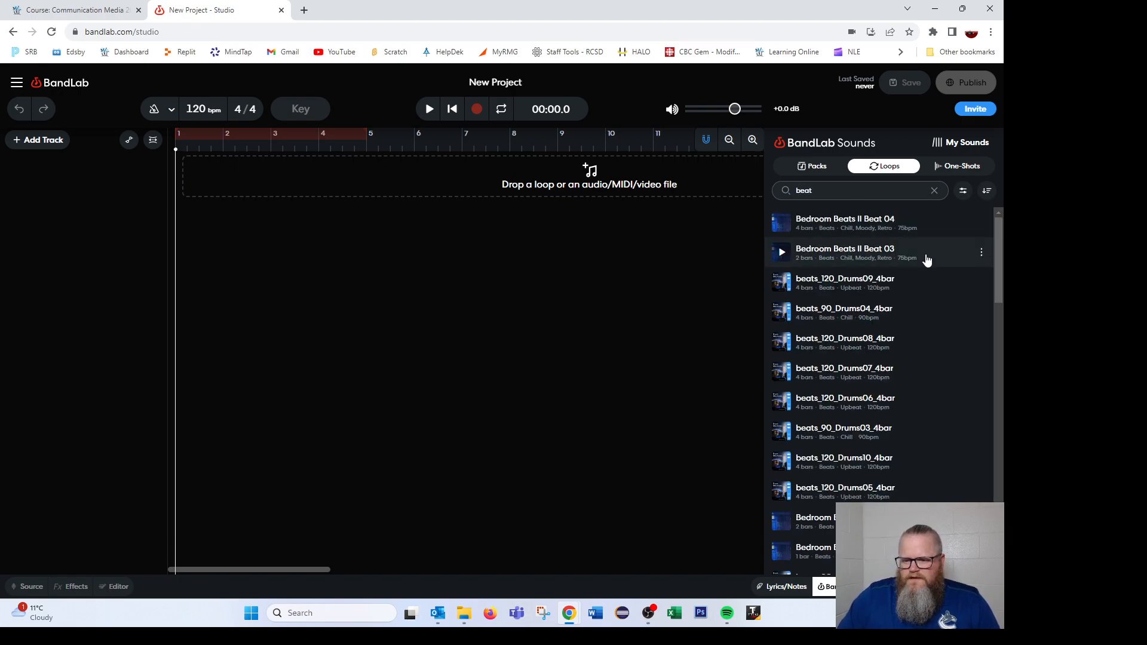
{"action": "double_click", "coordinate": [866, 312]}
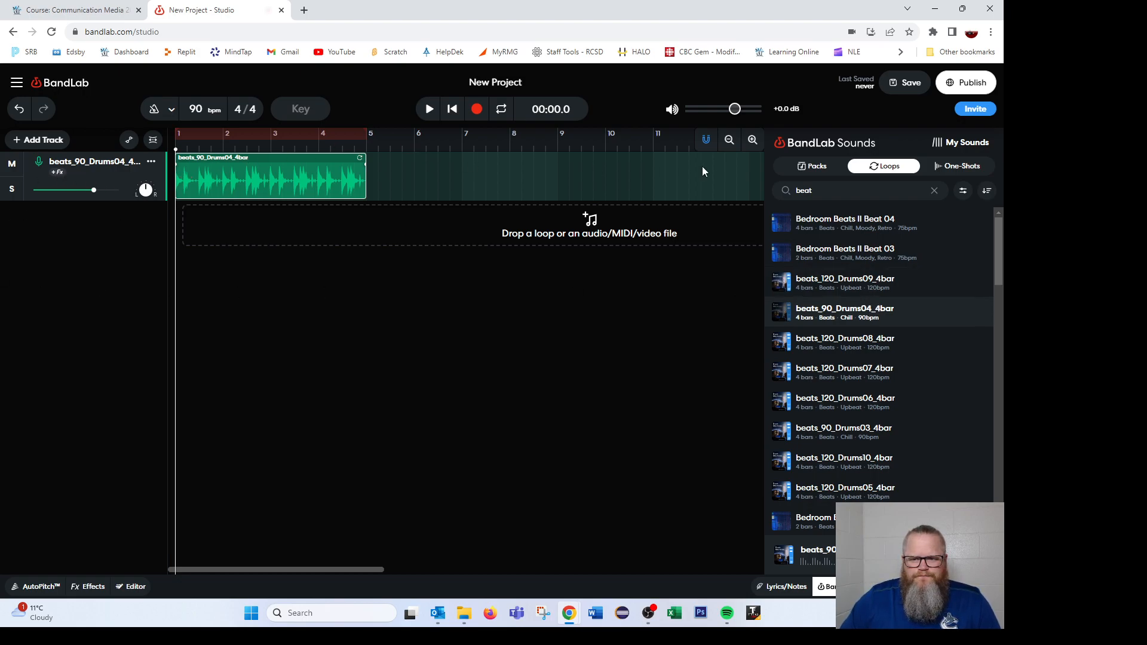
- Hide the sound library and play back the drum loop briefly
{"action": "left_click", "coordinate": [828, 587]}
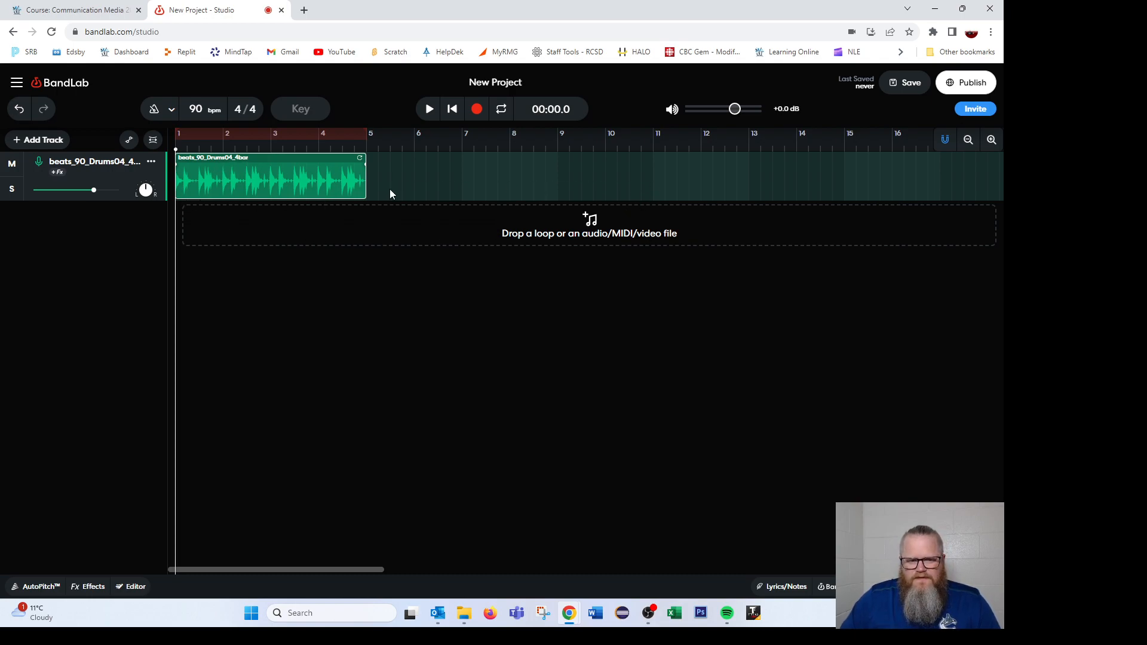
{"action": "left_click", "coordinate": [430, 110]}
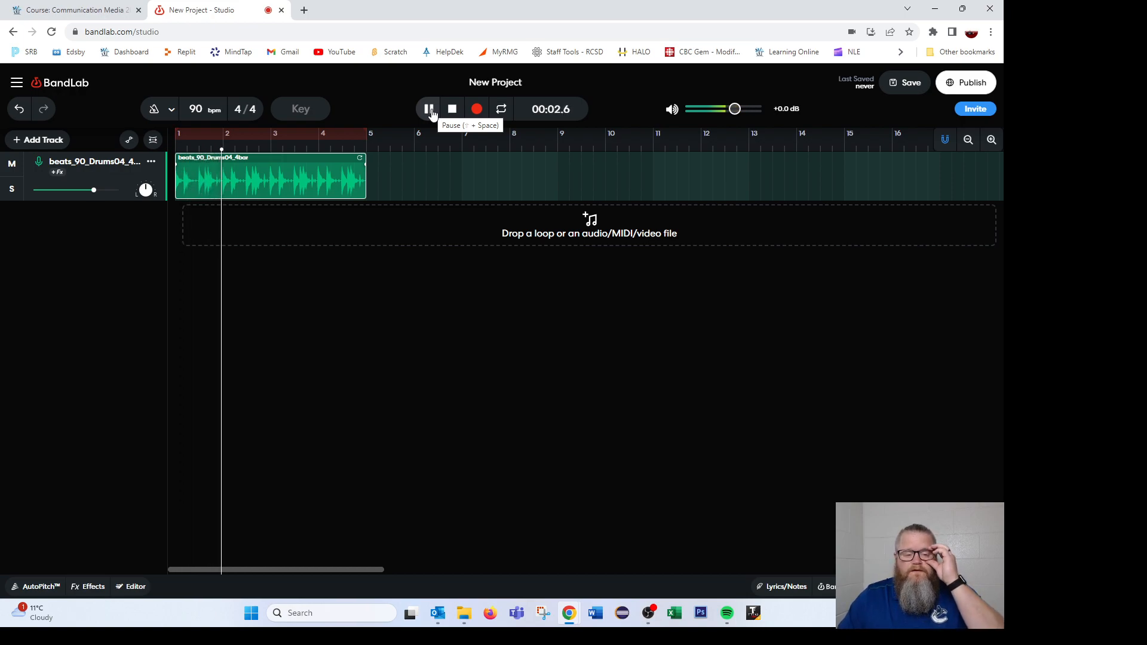
{"action": "left_click", "coordinate": [429, 110]}
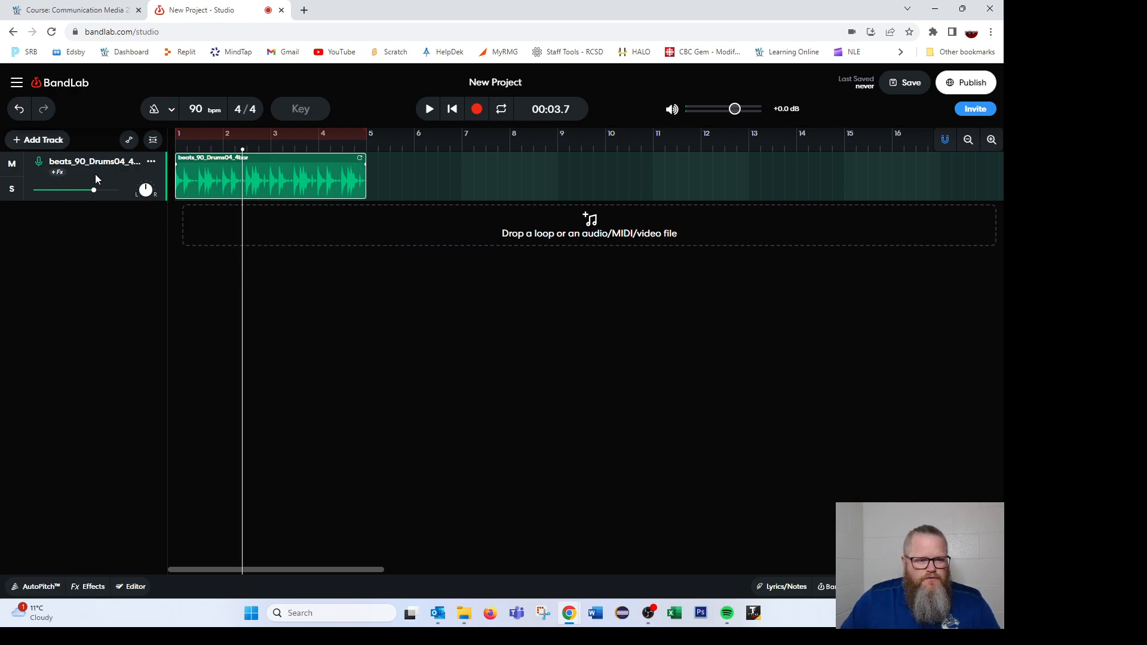
- Mute the drum track, play and pause it, and move the playhead back near the start
{"action": "left_click", "coordinate": [12, 165]}
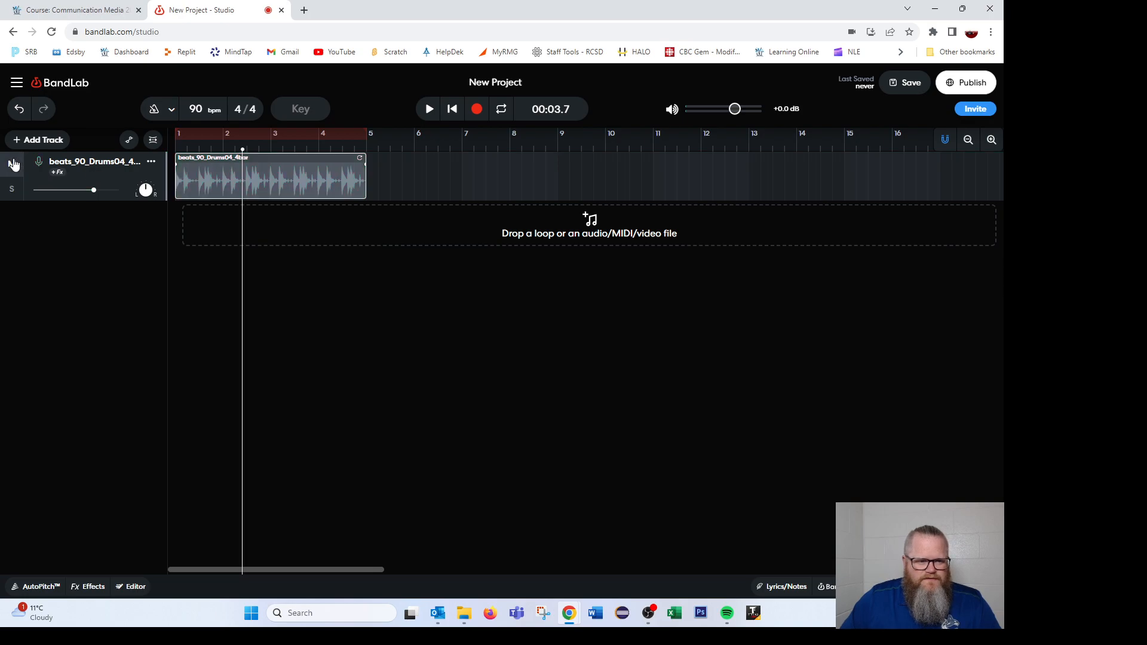
{"action": "left_click", "coordinate": [429, 109]}
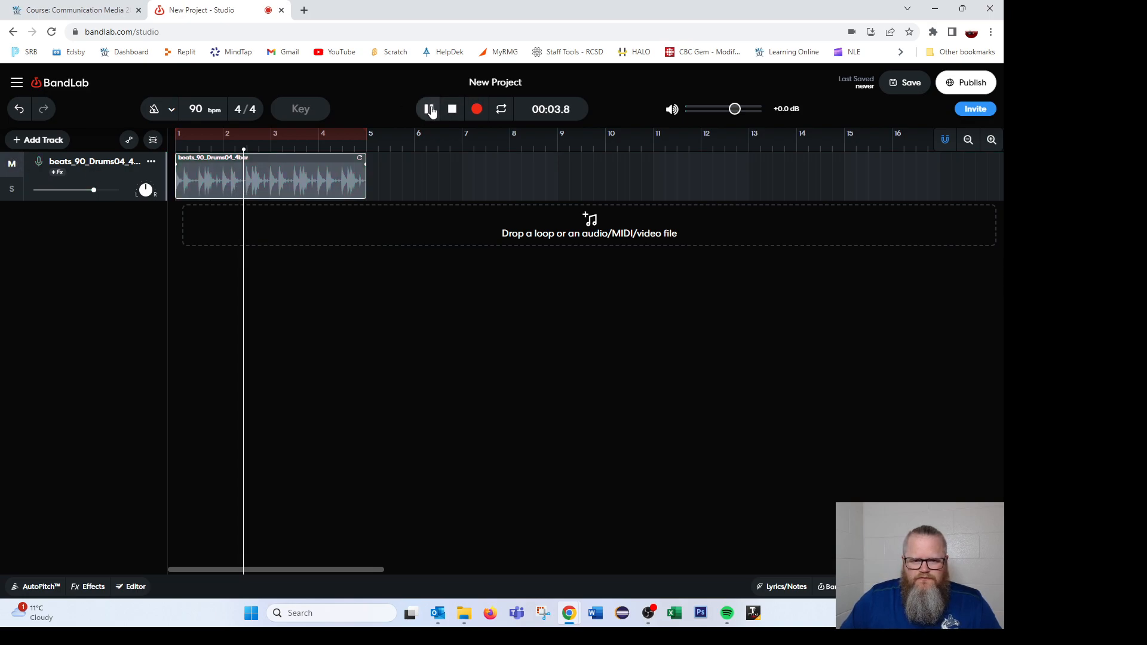
{"action": "left_click", "coordinate": [430, 109]}
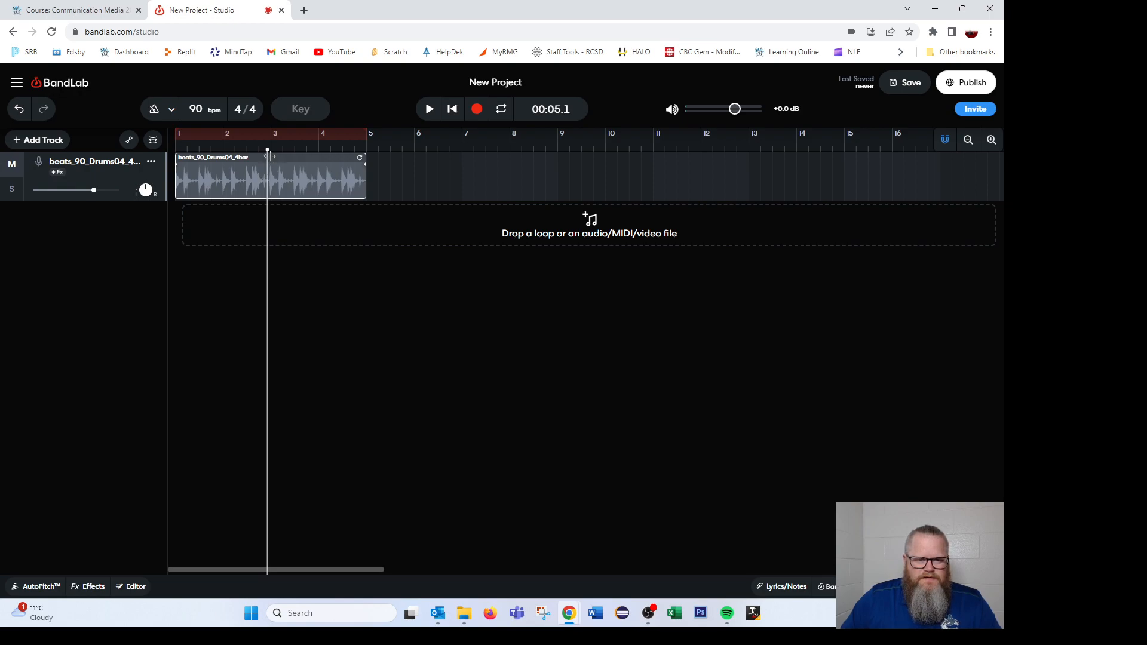
{"action": "left_click_drag", "start_coordinate": [267, 149], "coordinate": [188, 150]}
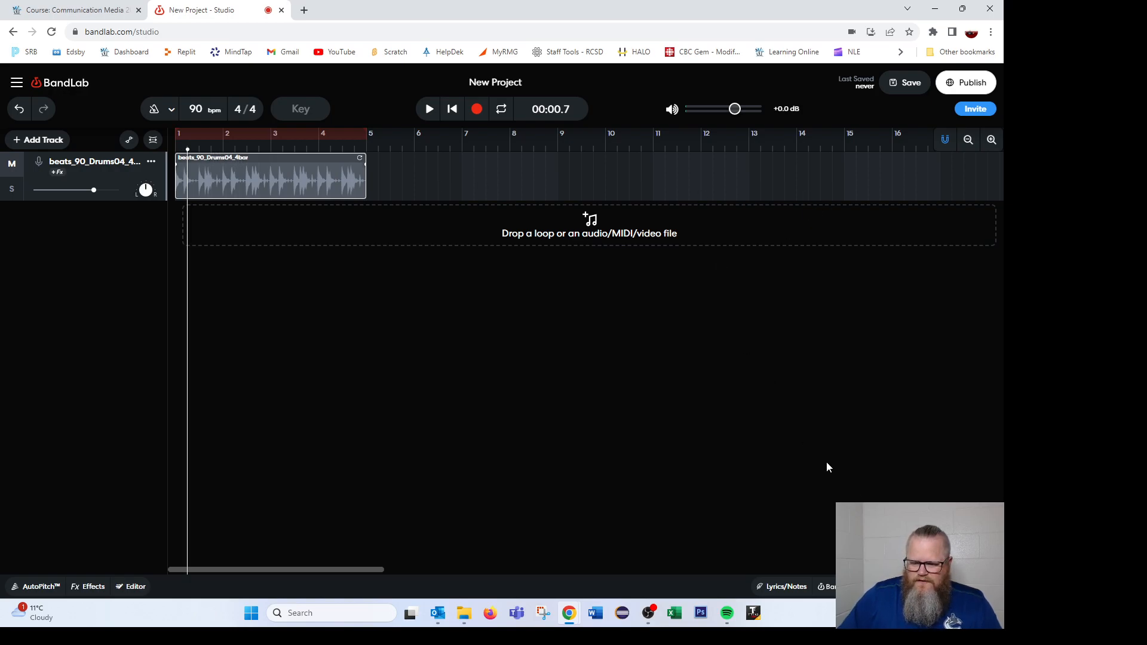
{"action": "left_click", "coordinate": [827, 586]}
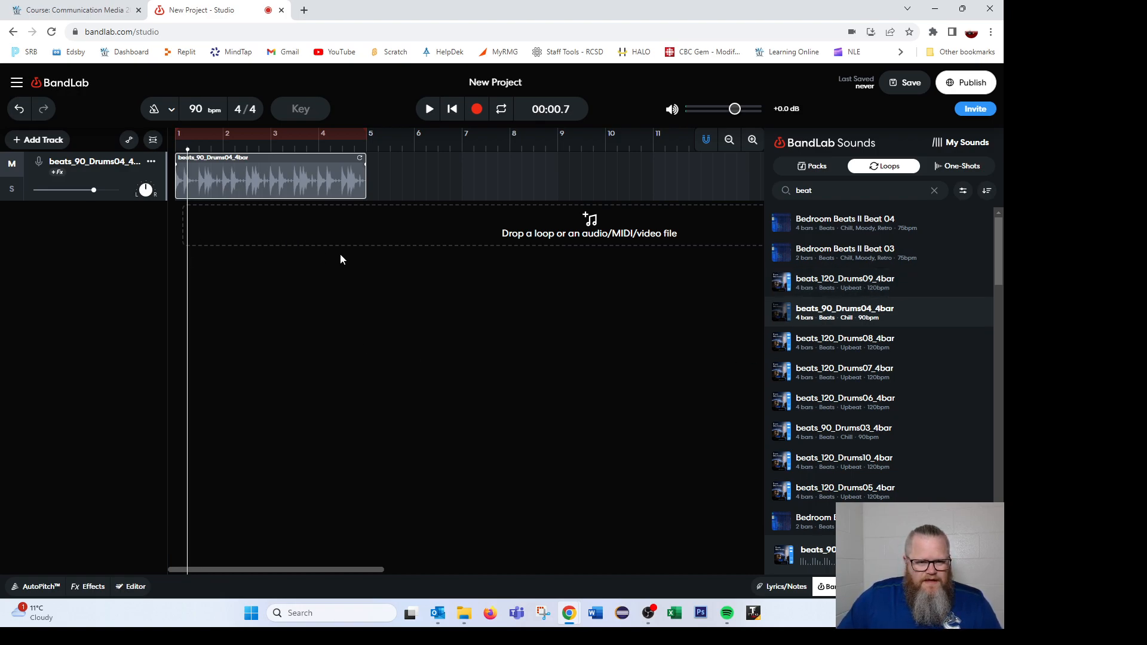
{"action": "left_click", "coordinate": [511, 246]}
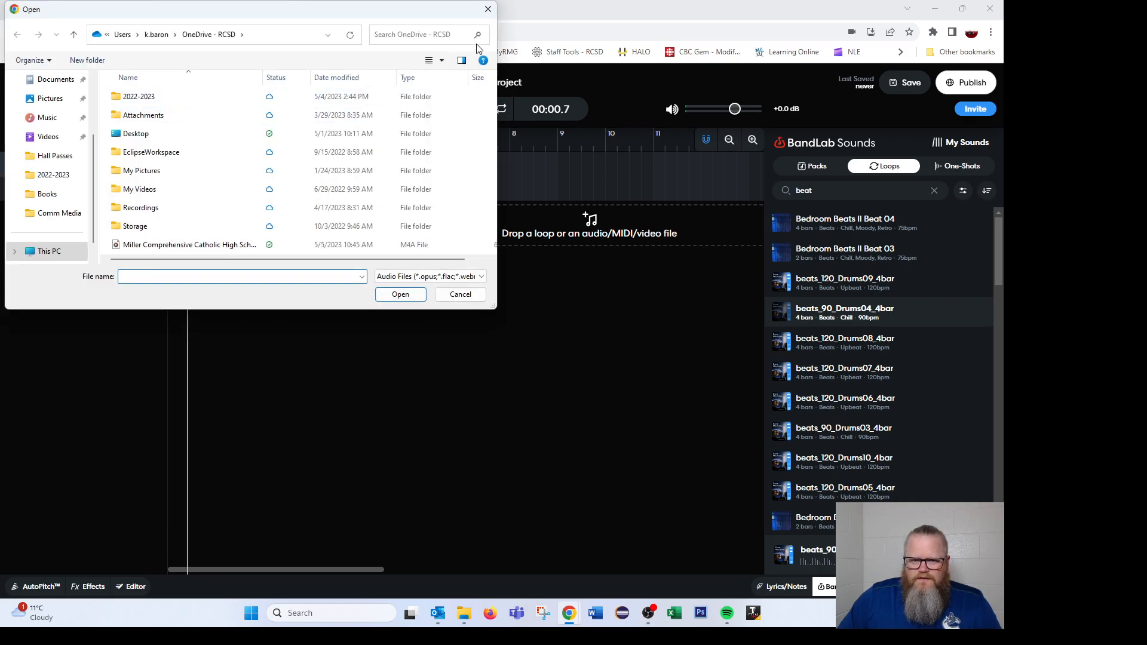
{"action": "left_click", "coordinate": [487, 10]}
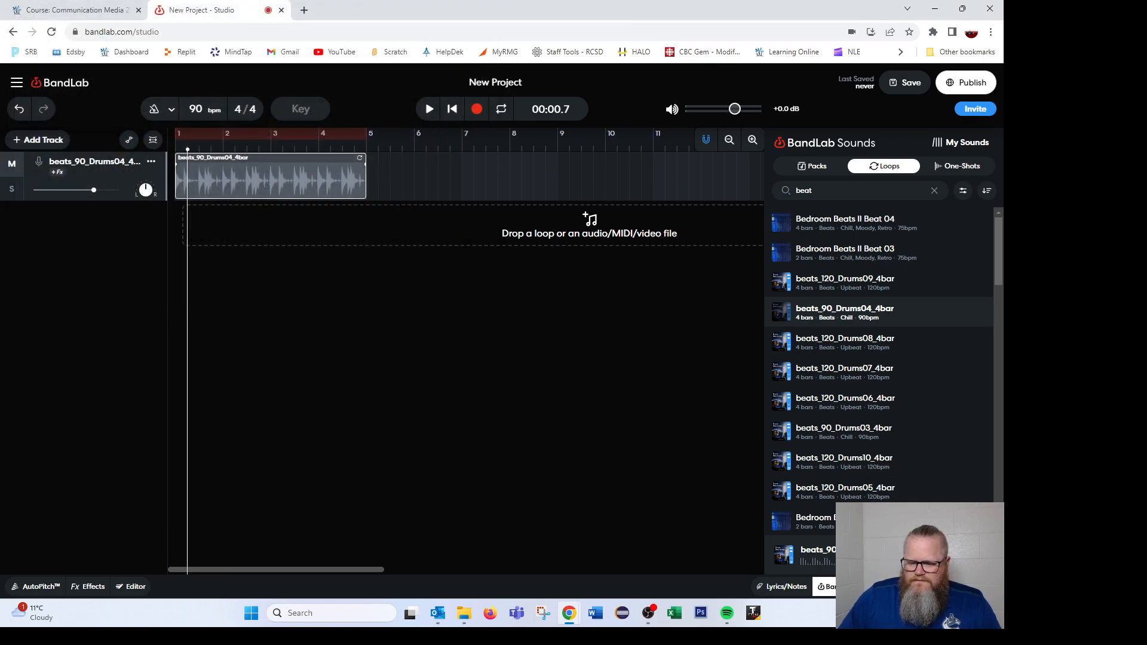
{"action": "left_click", "coordinate": [851, 587]}
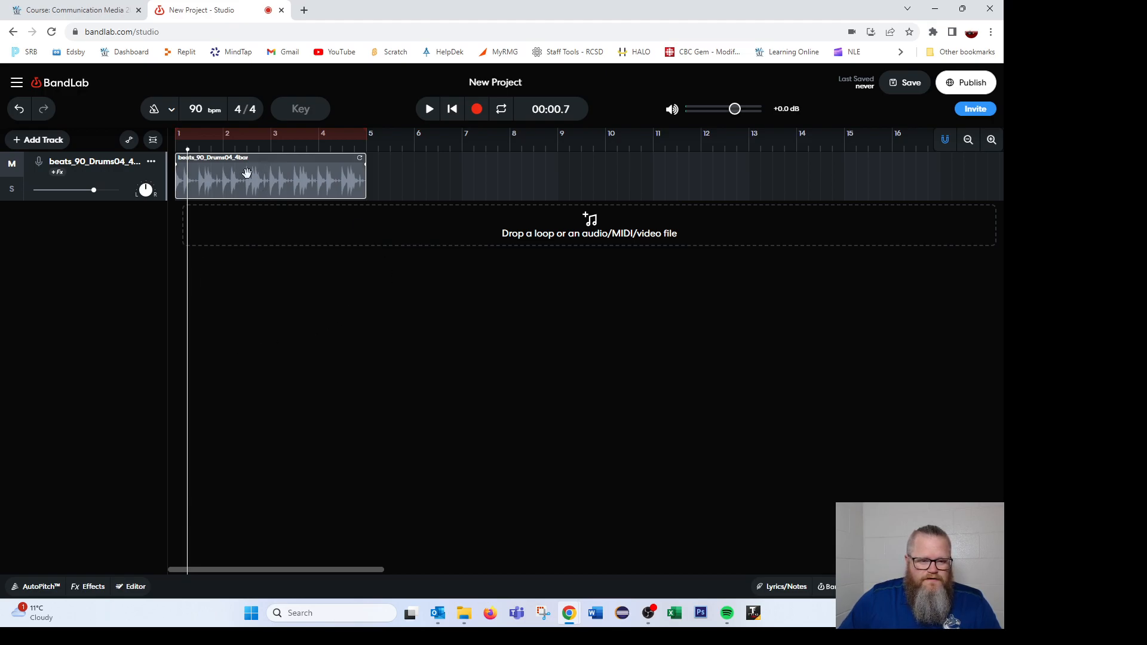
- Reopen the sound library and add the Rave 2020 Beat 07 and Sick BeatBox loops as new tracks
{"action": "left_click", "coordinate": [828, 587]}
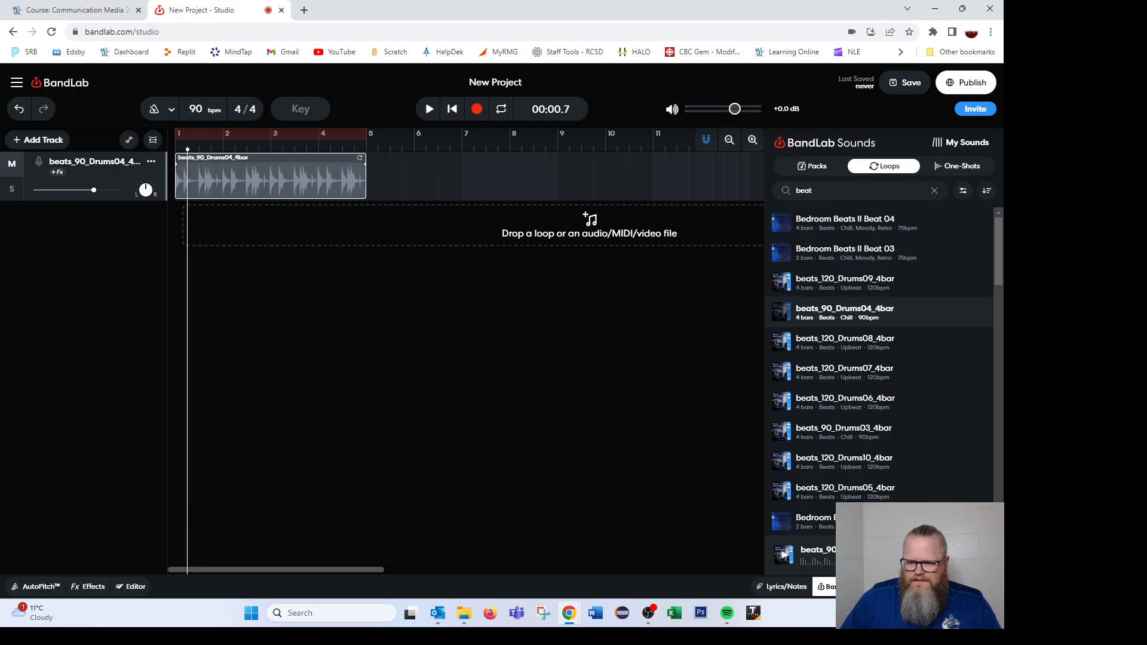
{"action": "scroll", "coordinate": [829, 454], "scroll_direction": "down", "scroll_amount": 6}
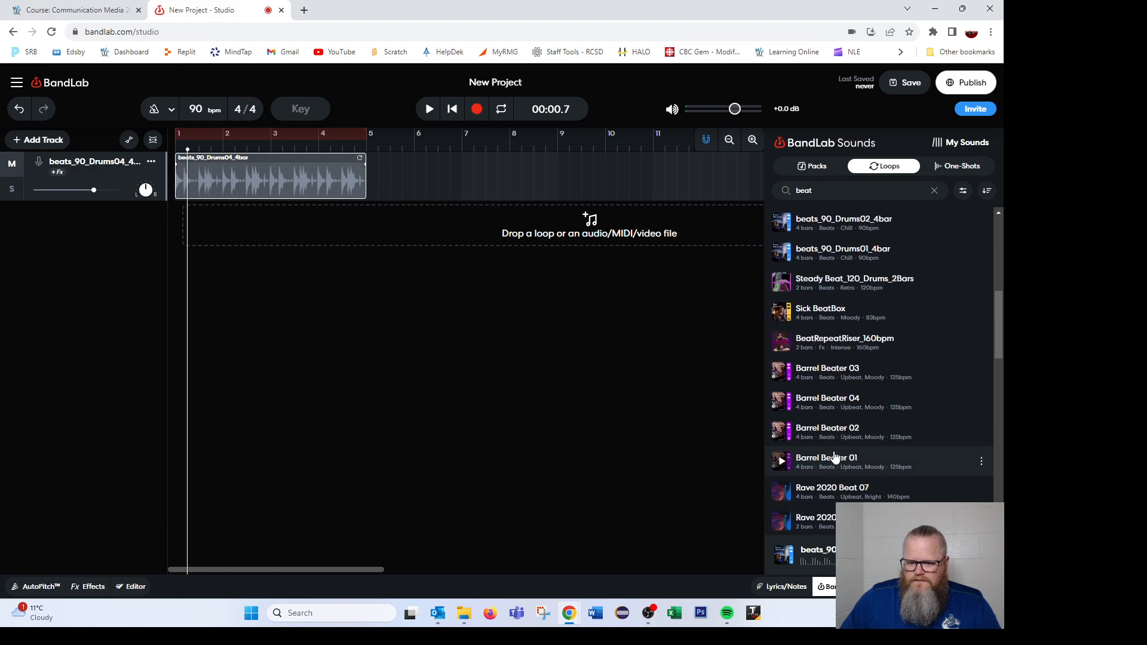
{"action": "double_click", "coordinate": [833, 489]}
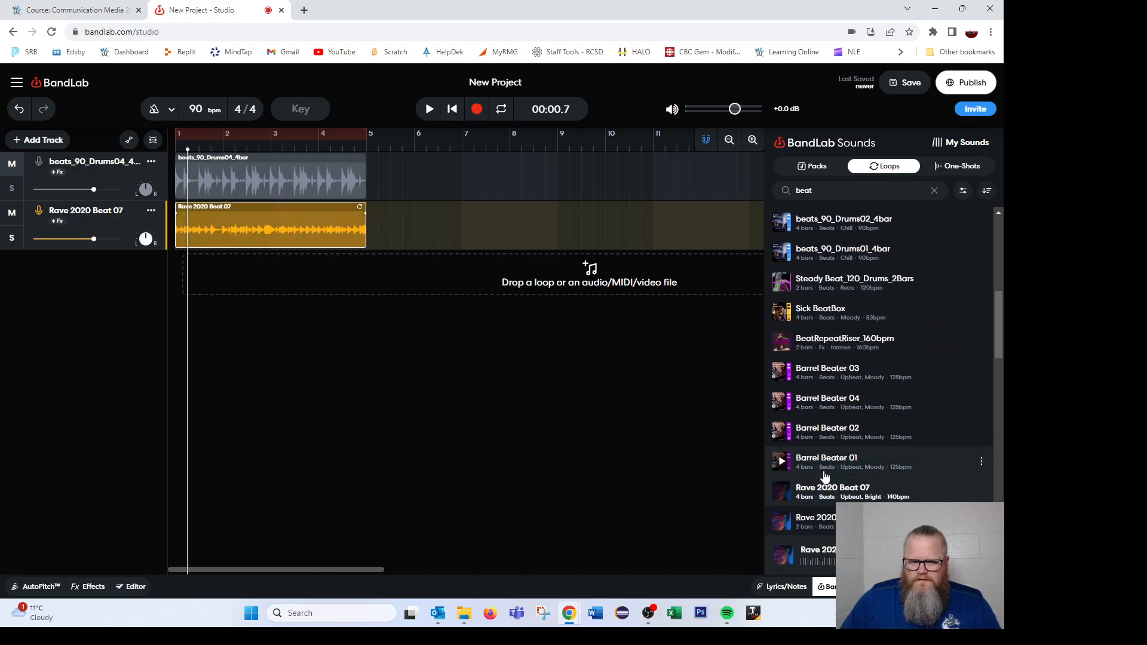
{"action": "left_click", "coordinate": [852, 307]}
{"action": "double_click", "coordinate": [852, 307]}
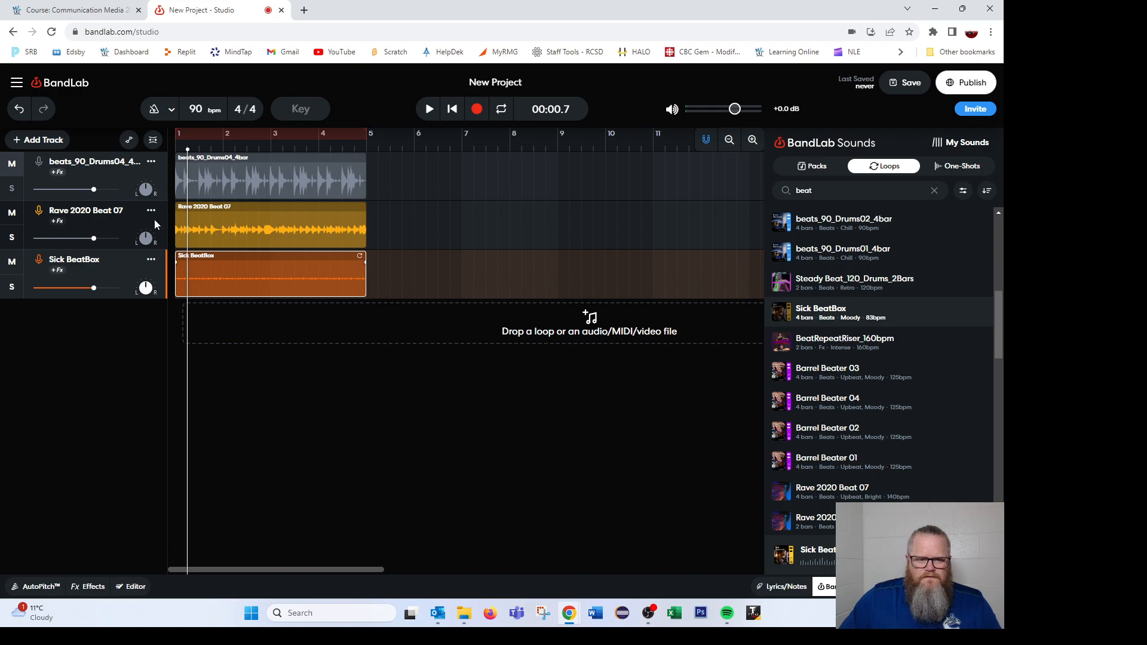
- Play back the three tracks from the beginning, pause, and return the playhead to the start
{"action": "left_click_drag", "start_coordinate": [187, 149], "coordinate": [175, 148]}
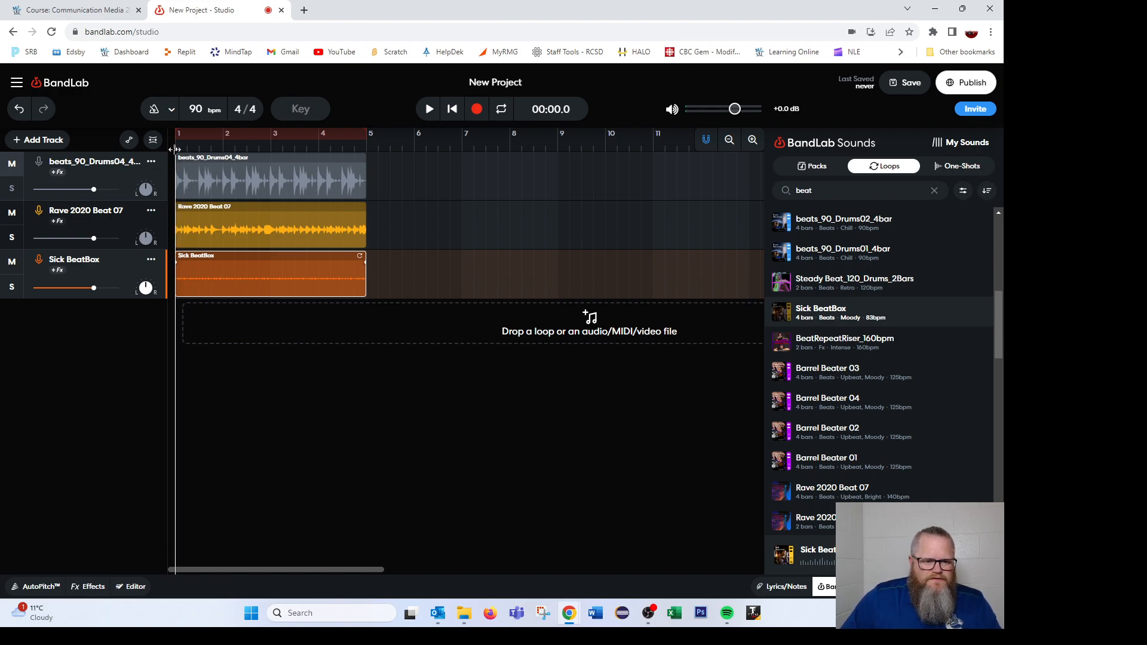
{"action": "left_click", "coordinate": [429, 109]}
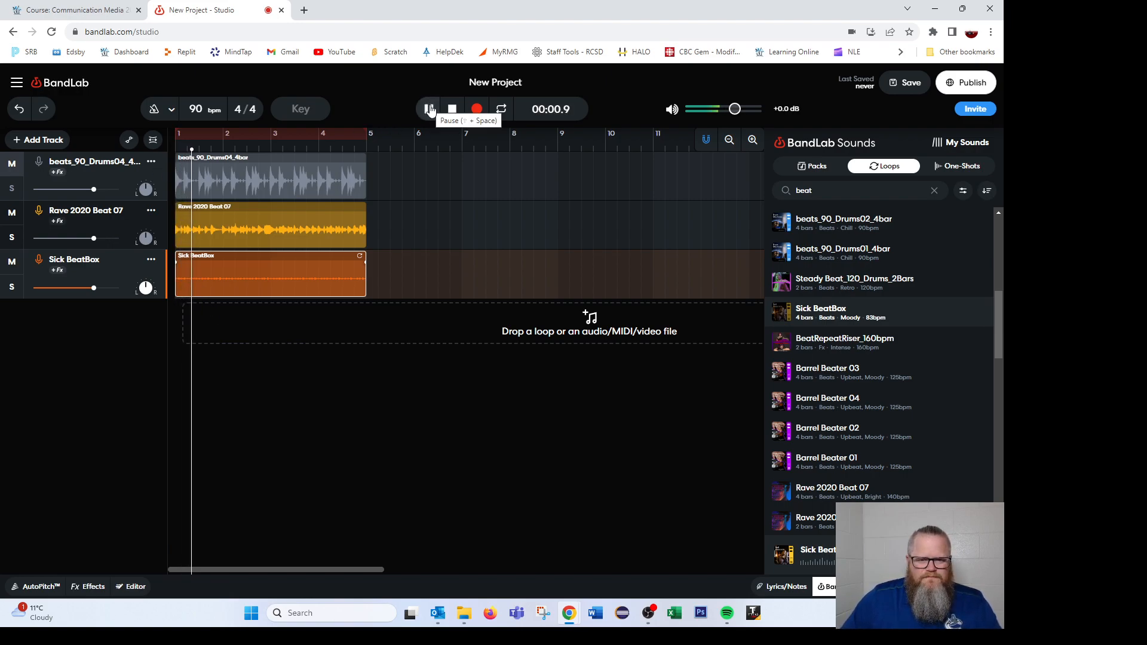
{"action": "left_click", "coordinate": [429, 109]}
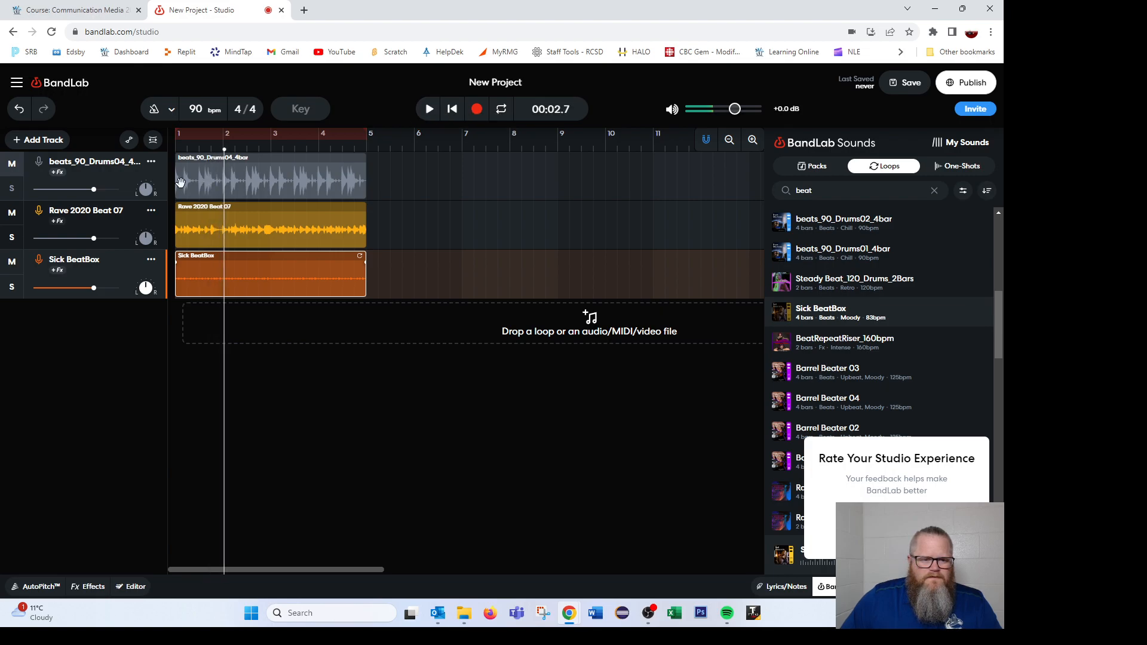
{"action": "left_click_drag", "start_coordinate": [225, 150], "coordinate": [177, 151]}
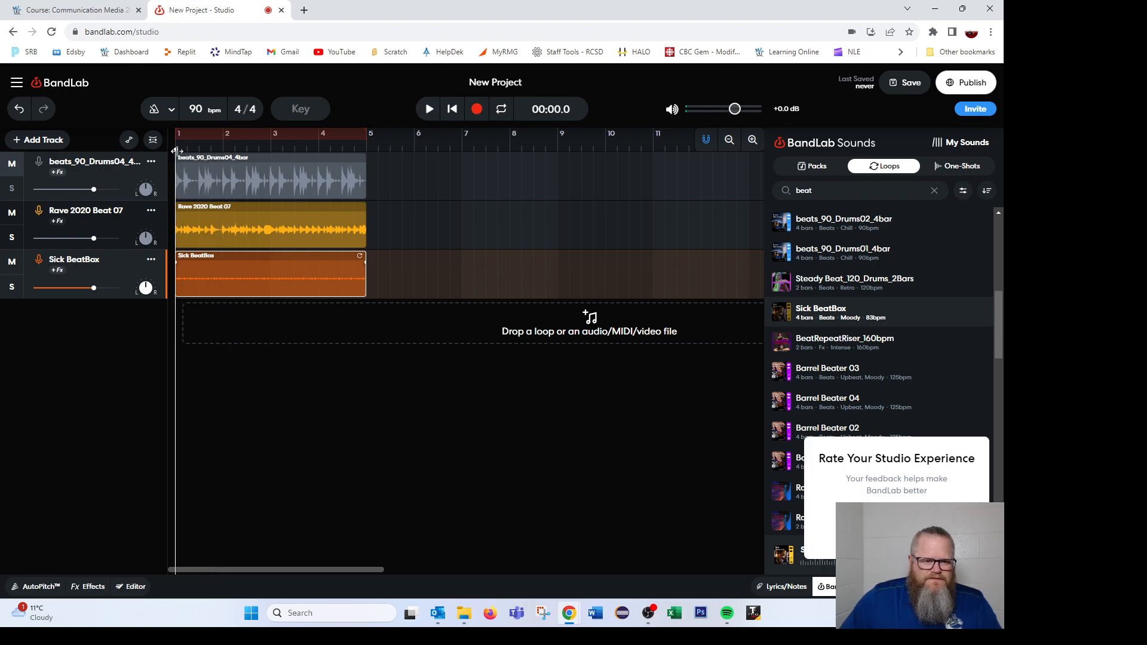
- Unmute the drum track and shift its clip to about bar 2 and the Sick BeatBox clip to about bar 3.7
{"action": "left_click", "coordinate": [9, 168]}
{"action": "left_click_drag", "start_coordinate": [284, 178], "coordinate": [339, 178]}
{"action": "left_click_drag", "start_coordinate": [291, 271], "coordinate": [423, 271]}
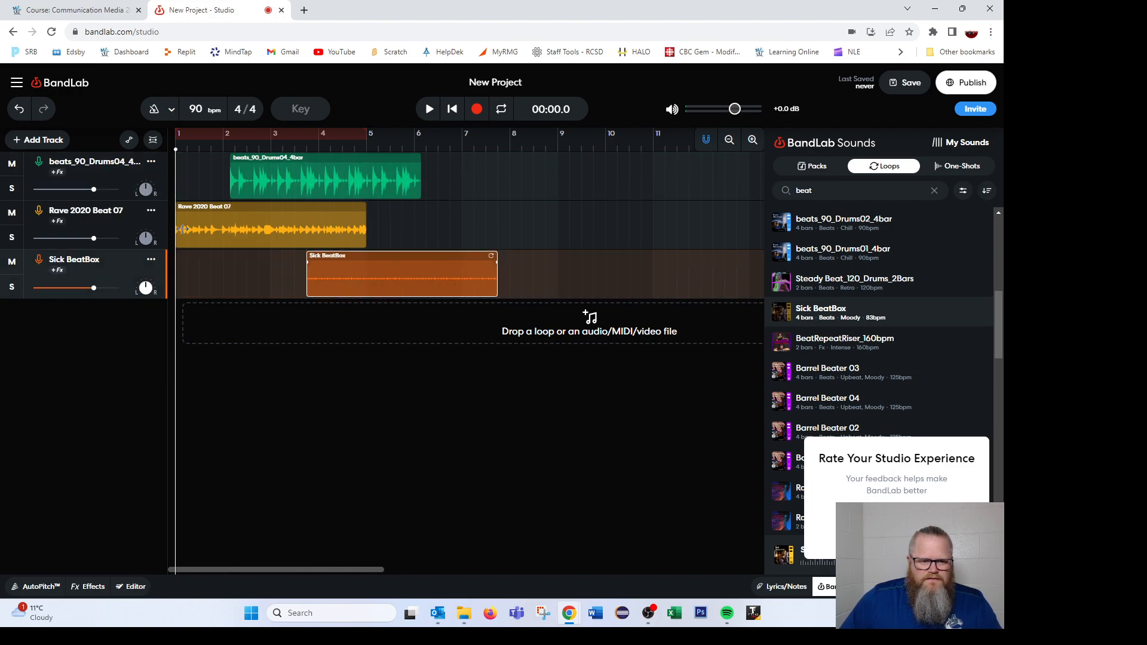
- Play the three-track arrangement from the start and stop playback
{"action": "left_click", "coordinate": [429, 108]}
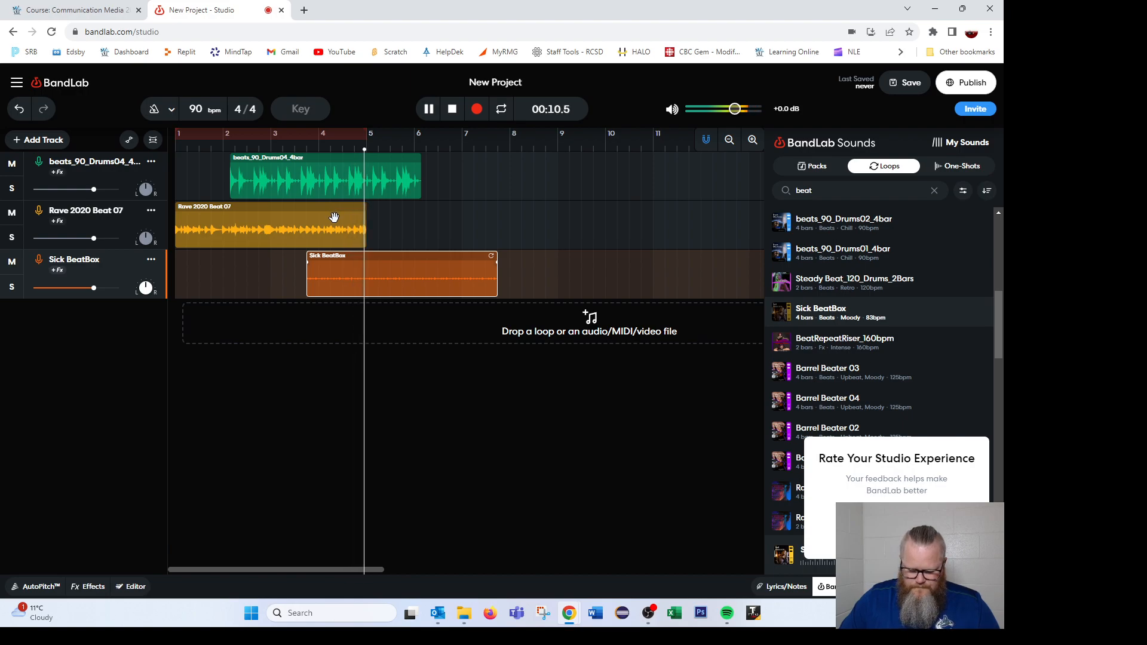
{"action": "left_click", "coordinate": [453, 109]}
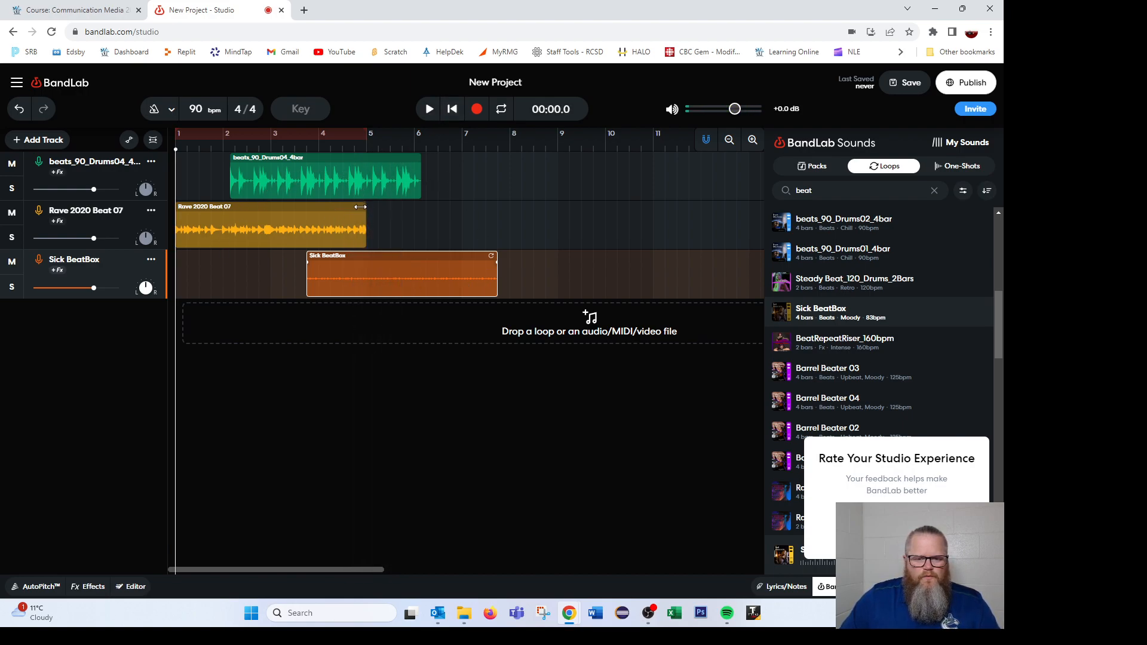
- Try extending the drum clip's loop to about bar 8, then trim it back to its original length
{"action": "left_click", "coordinate": [385, 180]}
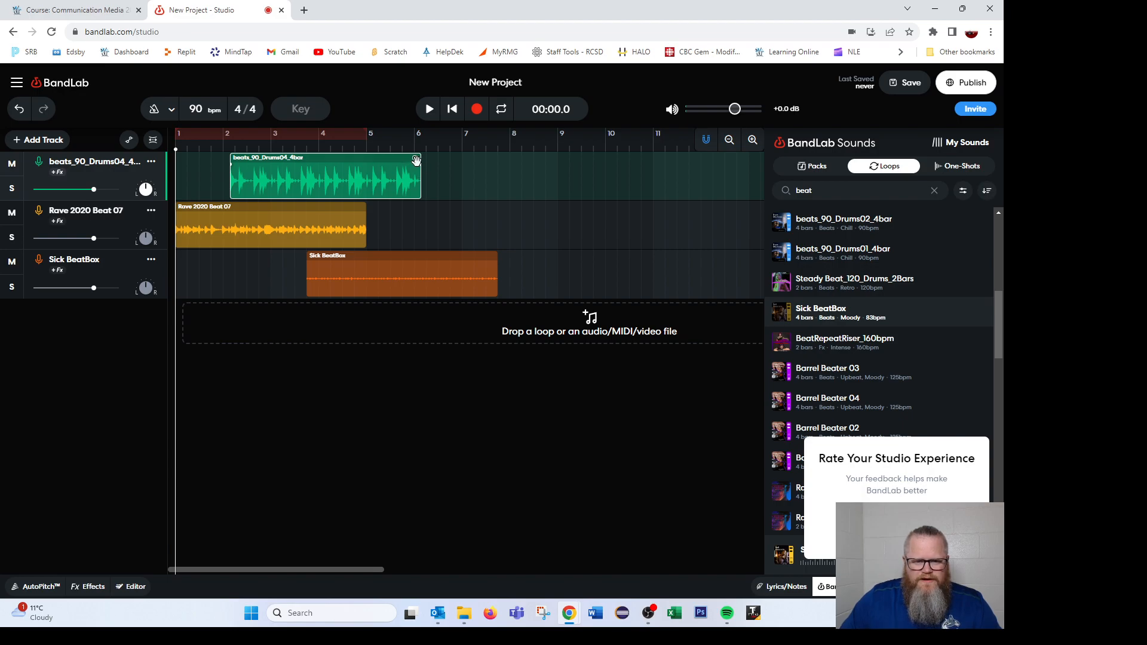
{"action": "left_click_drag", "start_coordinate": [416, 158], "coordinate": [528, 158]}
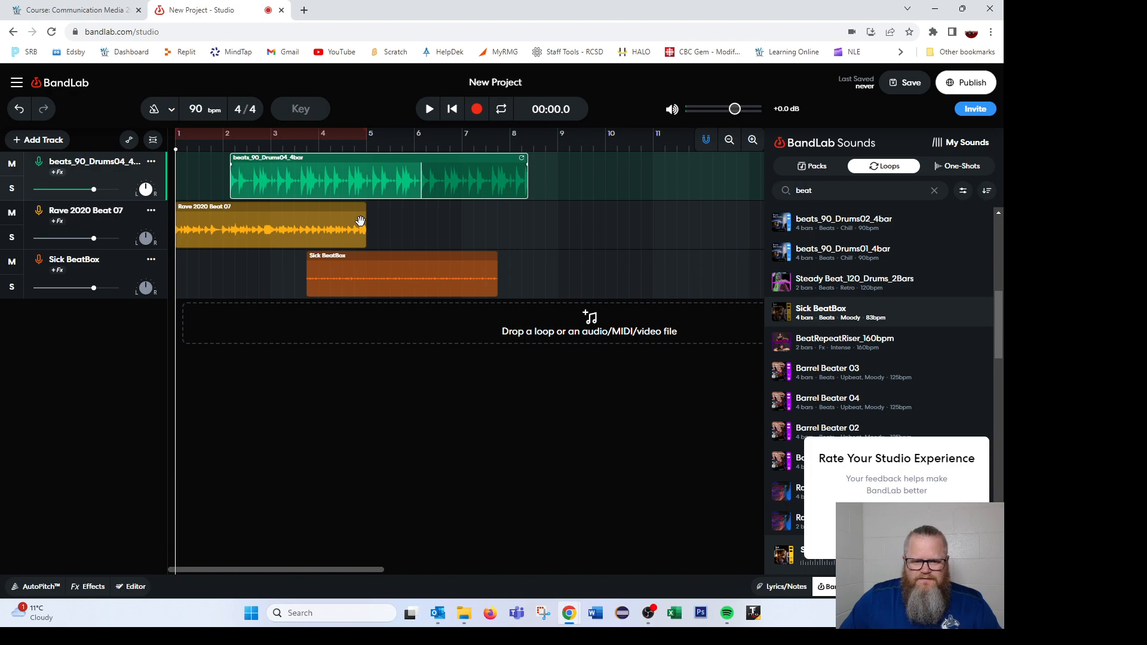
{"action": "left_click", "coordinate": [500, 203]}
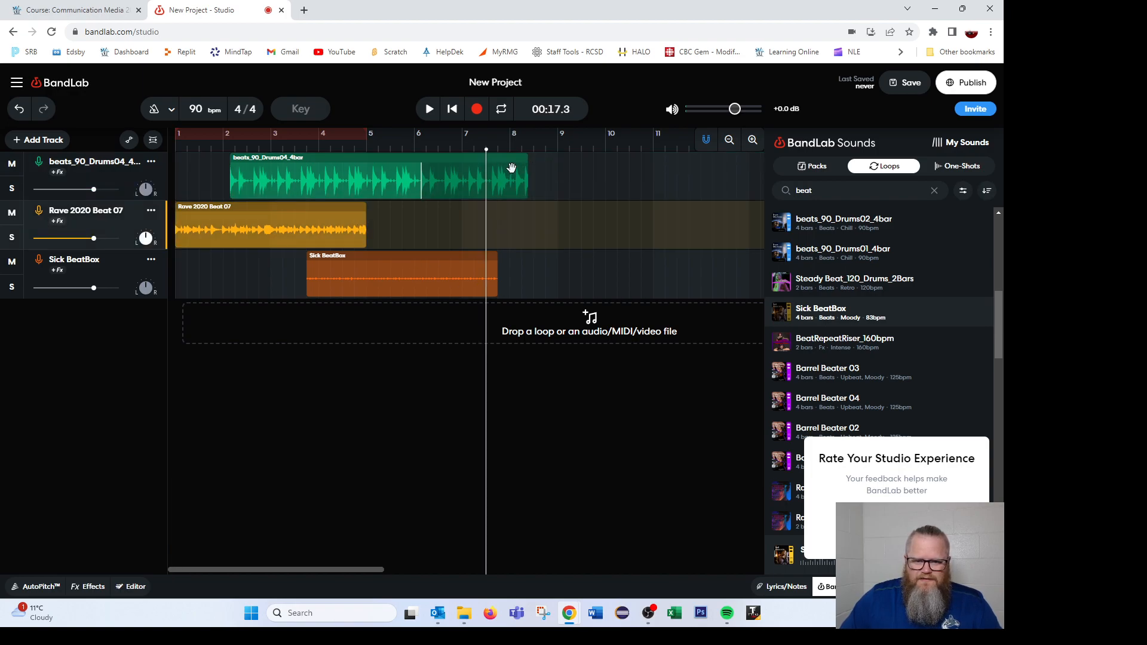
{"action": "left_click", "coordinate": [511, 169]}
{"action": "left_click_drag", "start_coordinate": [527, 158], "coordinate": [421, 158]}
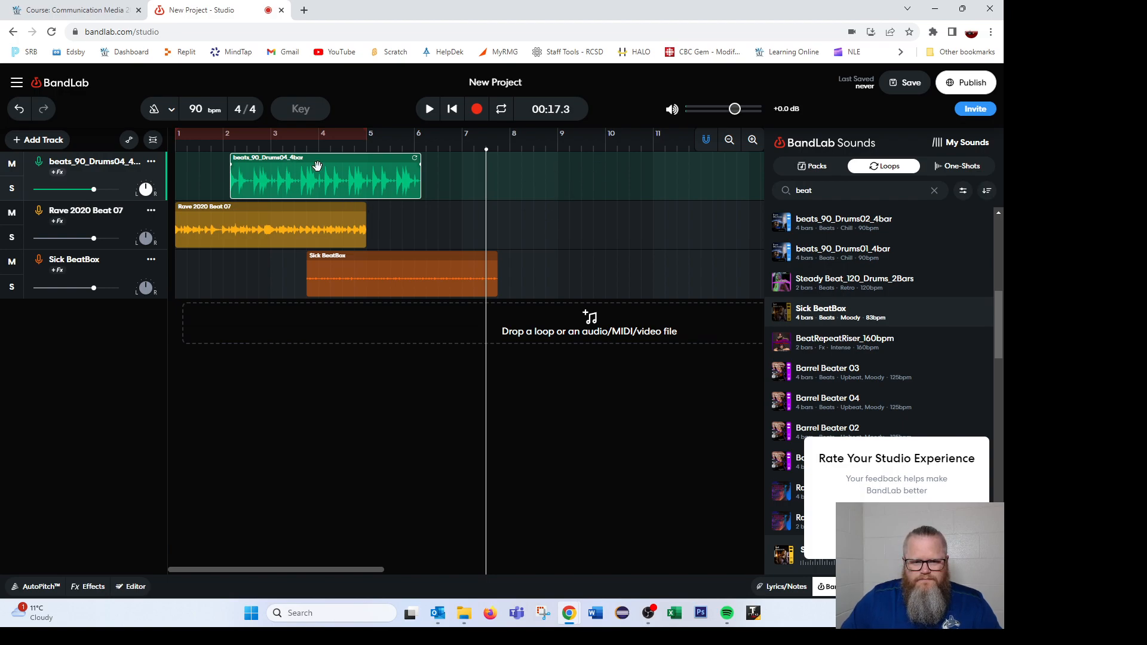
- Place the playhead at about bar 4.3 and slice the drum clip at the playhead
{"action": "left_click_drag", "start_coordinate": [486, 150], "coordinate": [307, 151]}
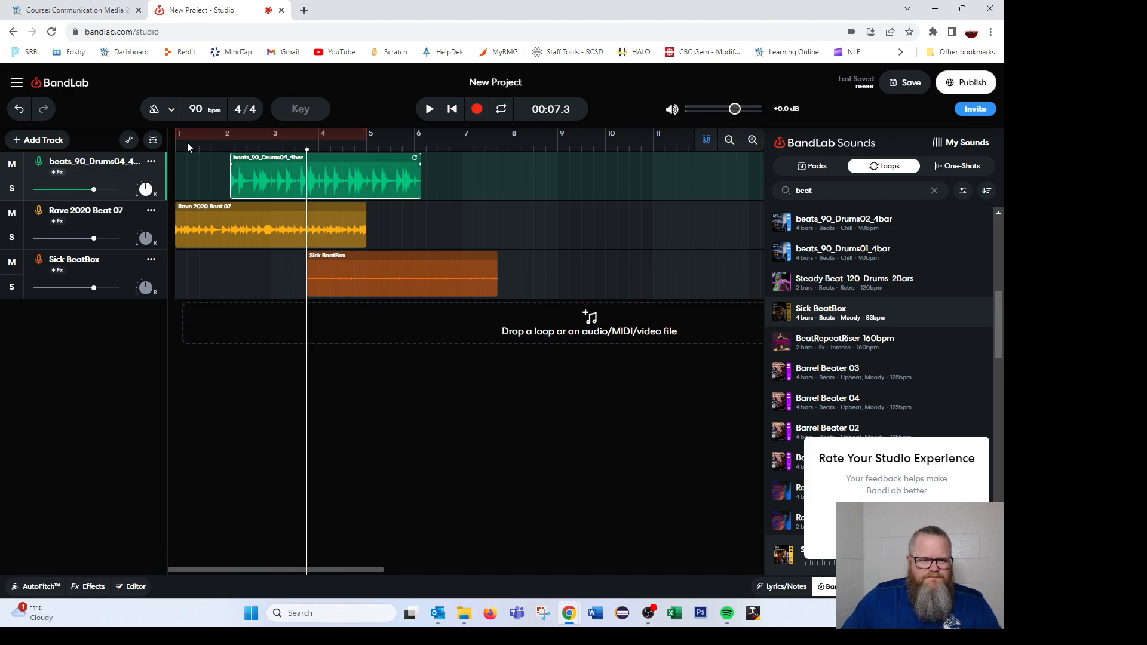
{"action": "left_click", "coordinate": [200, 172]}
{"action": "left_click", "coordinate": [262, 157]}
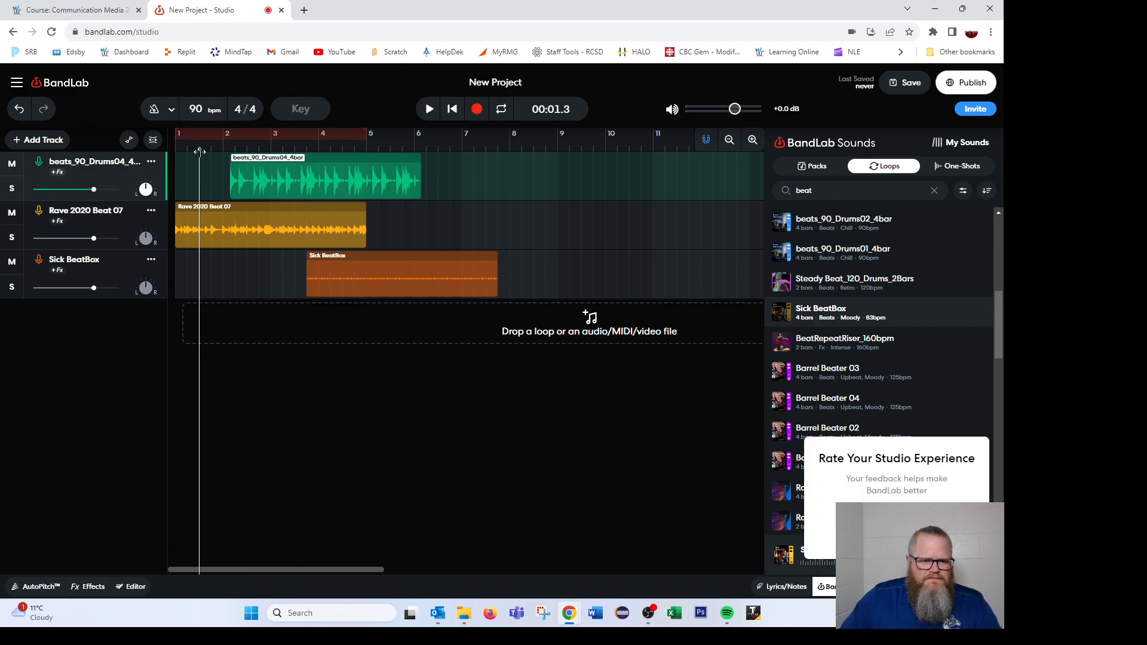
{"action": "left_click", "coordinate": [200, 150]}
{"action": "left_click_drag", "start_coordinate": [200, 150], "coordinate": [331, 149]}
{"action": "left_click", "coordinate": [17, 83]}
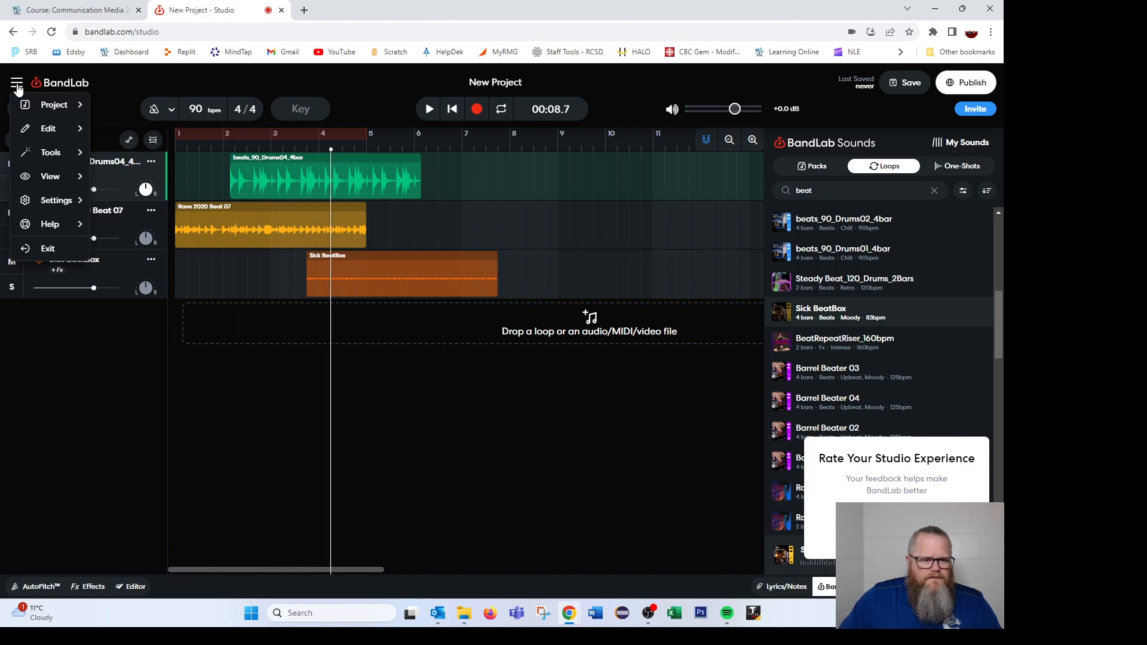
{"action": "mouse_move", "coordinate": [56, 163]}
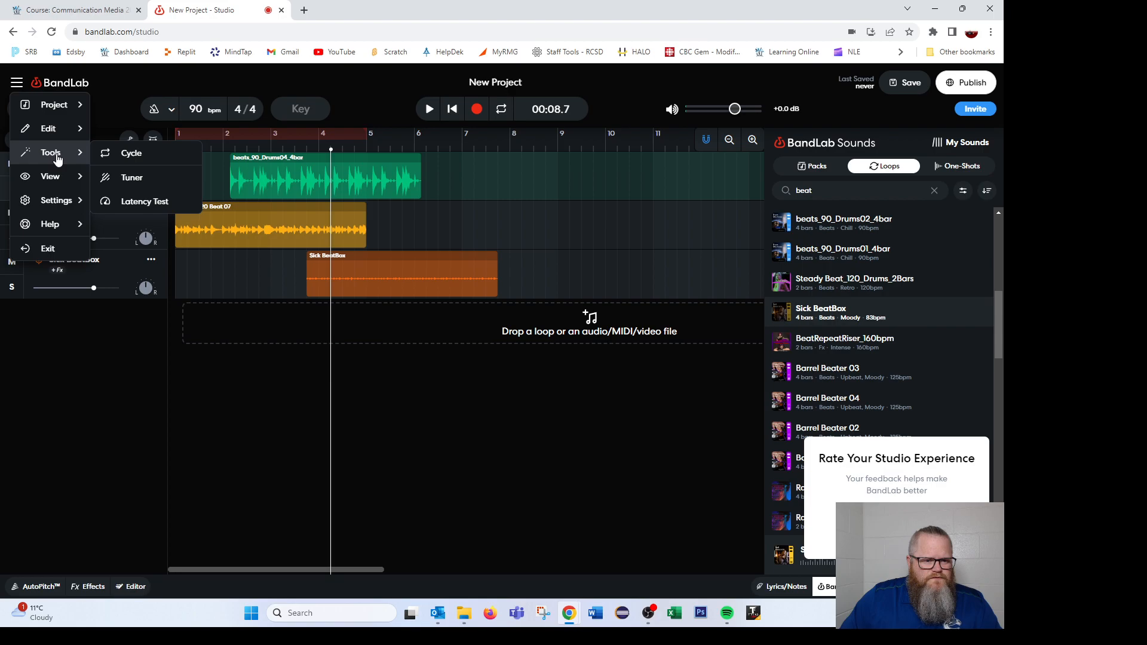
{"action": "mouse_move", "coordinate": [64, 136]}
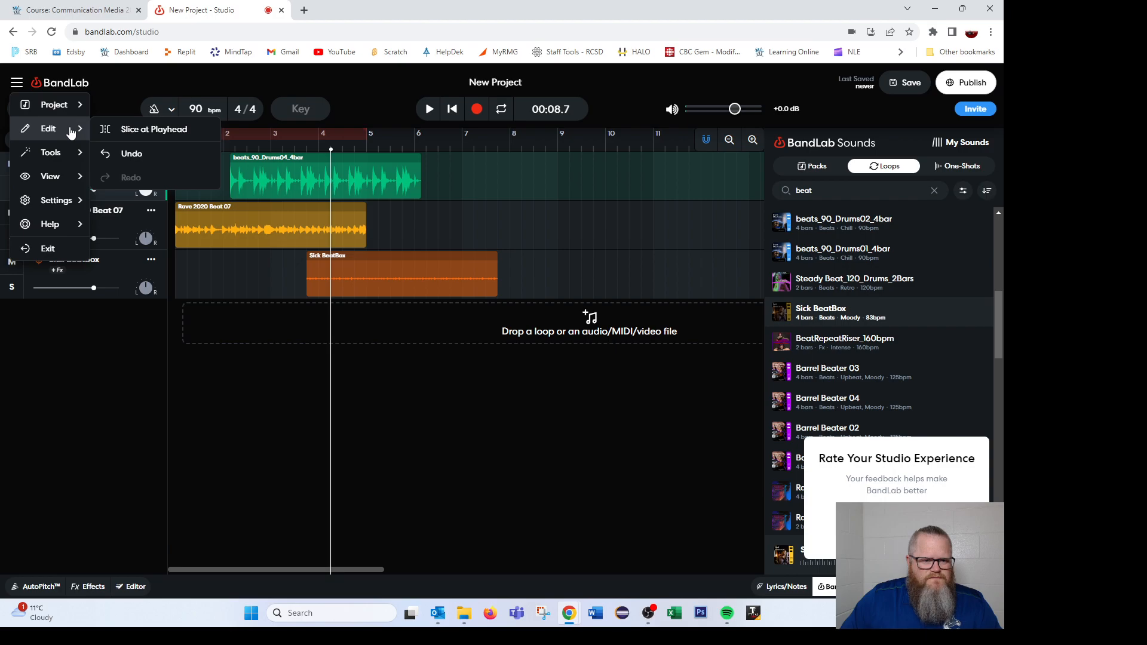
{"action": "left_click", "coordinate": [149, 133]}
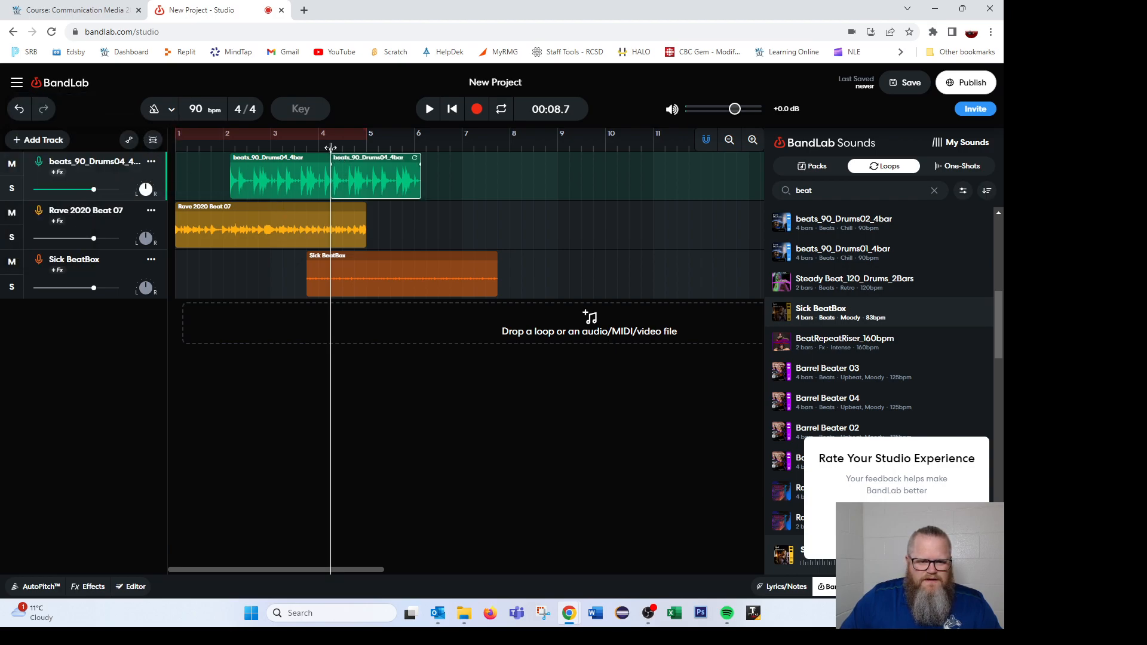
- Move the playhead to about bar 5.2 and slice the drum clip there again
{"action": "left_click_drag", "start_coordinate": [330, 147], "coordinate": [374, 147]}
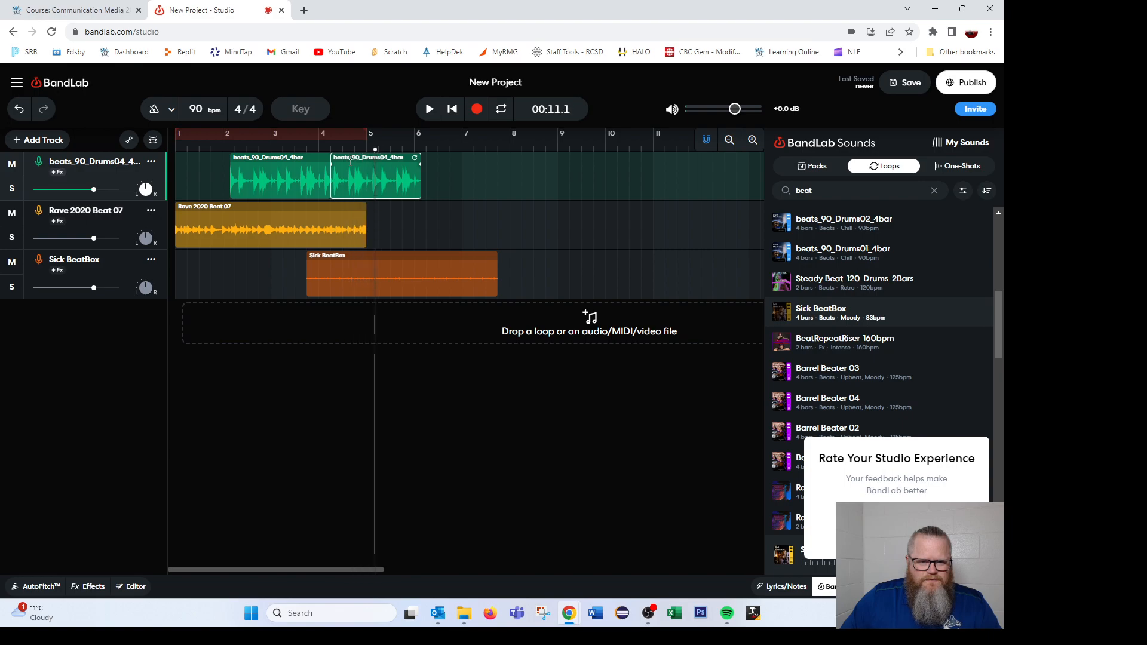
{"action": "left_click", "coordinate": [17, 82]}
{"action": "mouse_move", "coordinate": [43, 137]}
{"action": "left_click", "coordinate": [110, 129]}
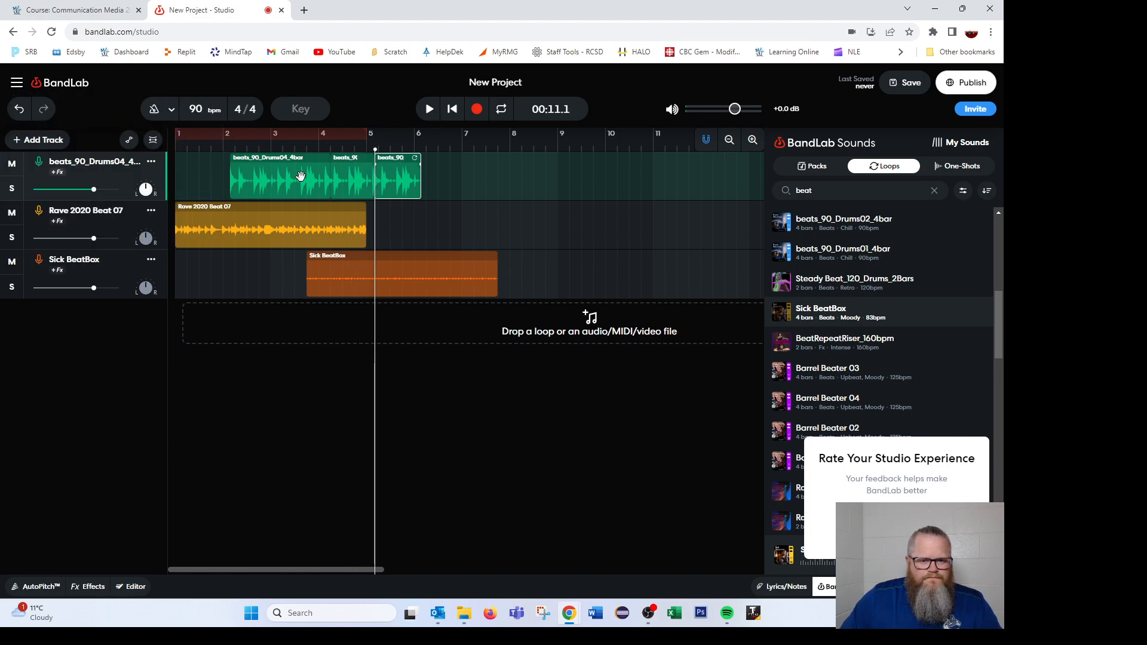
- Rearrange the sliced drum pieces, moving the middle piece to about bar 5 and the last to about bar 7
{"action": "left_click_drag", "start_coordinate": [350, 170], "coordinate": [563, 173]}
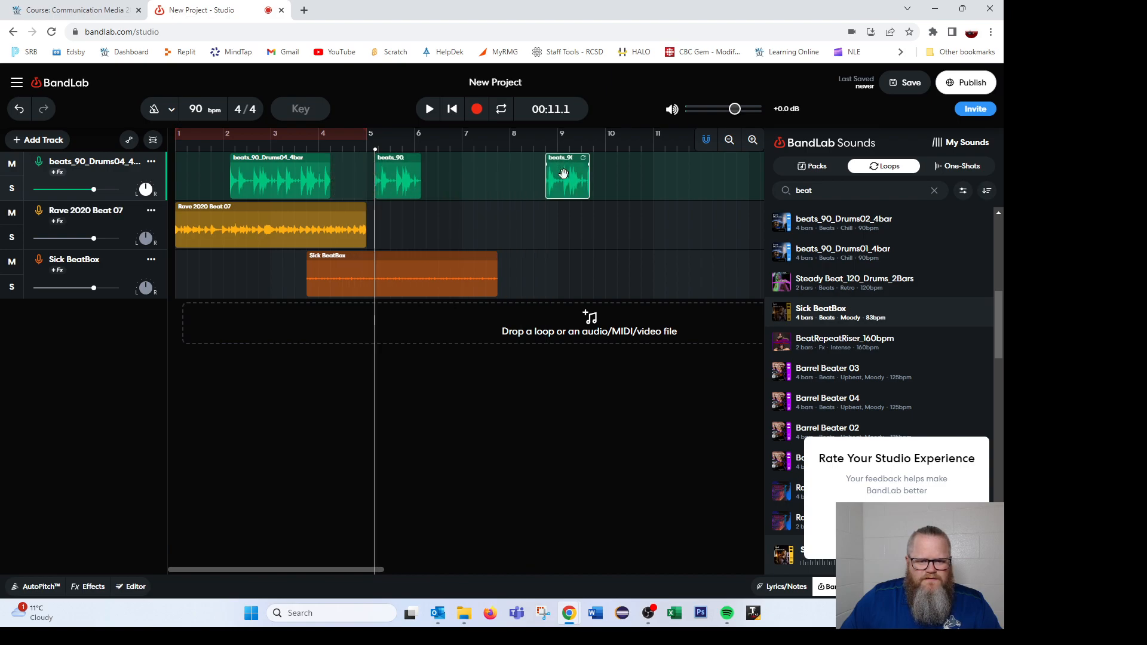
{"action": "left_click_drag", "start_coordinate": [388, 170], "coordinate": [677, 171]}
{"action": "left_click_drag", "start_coordinate": [563, 175], "coordinate": [380, 177]}
{"action": "left_click_drag", "start_coordinate": [687, 175], "coordinate": [482, 179]}
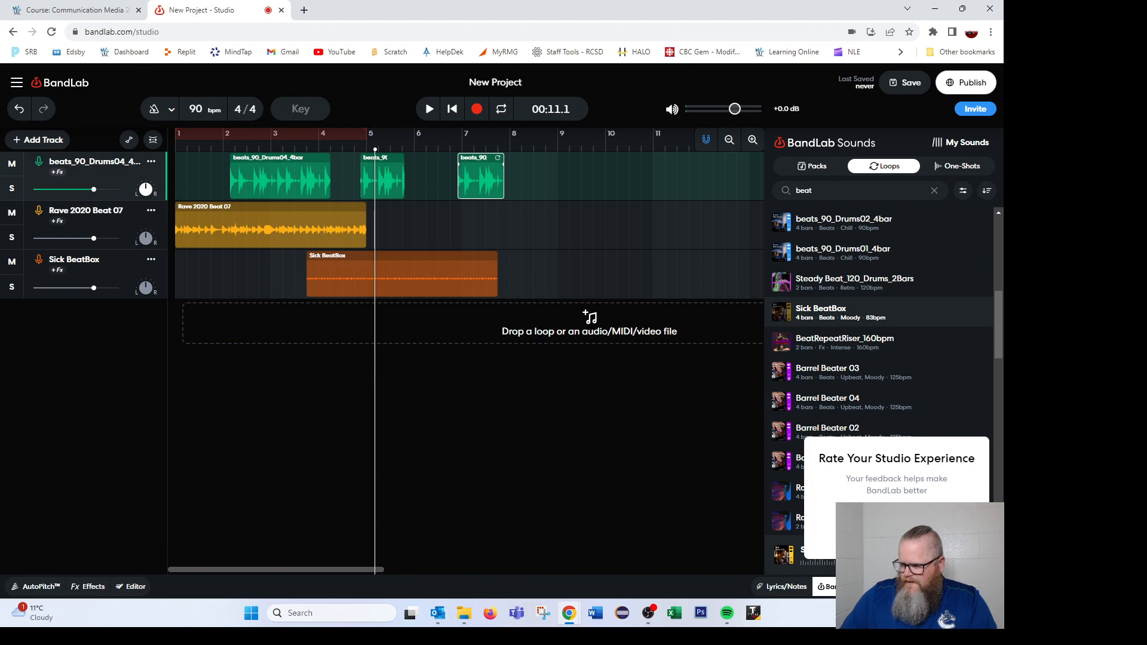
- Leave the studio without saving changes and start a new empty project
{"action": "left_click", "coordinate": [13, 33]}
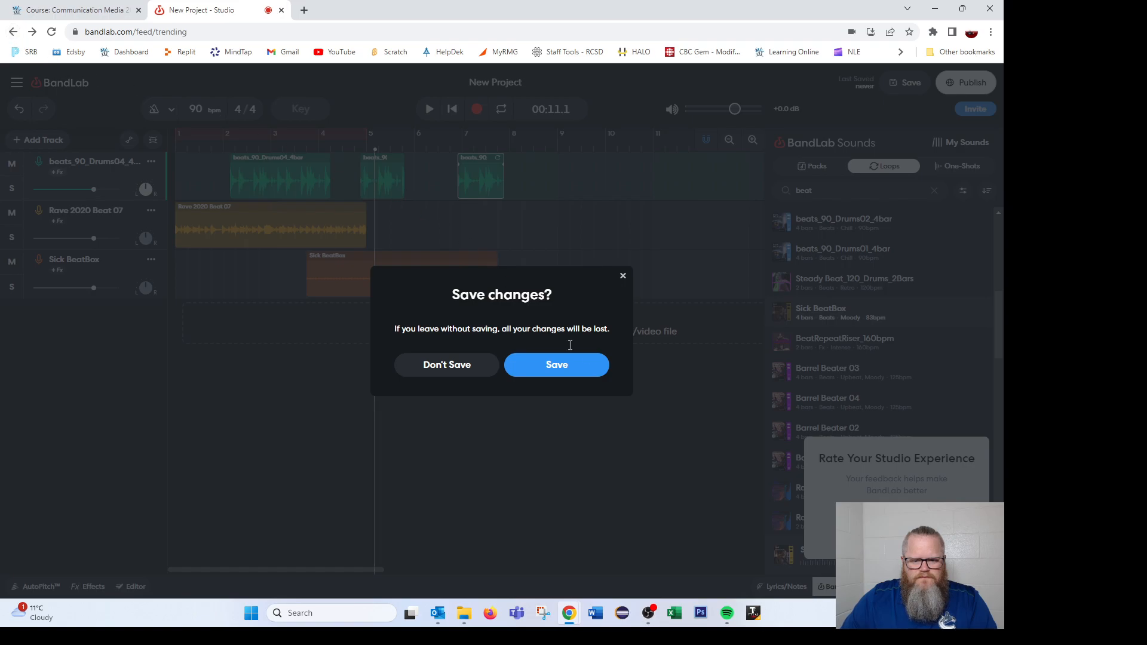
{"action": "left_click", "coordinate": [467, 374]}
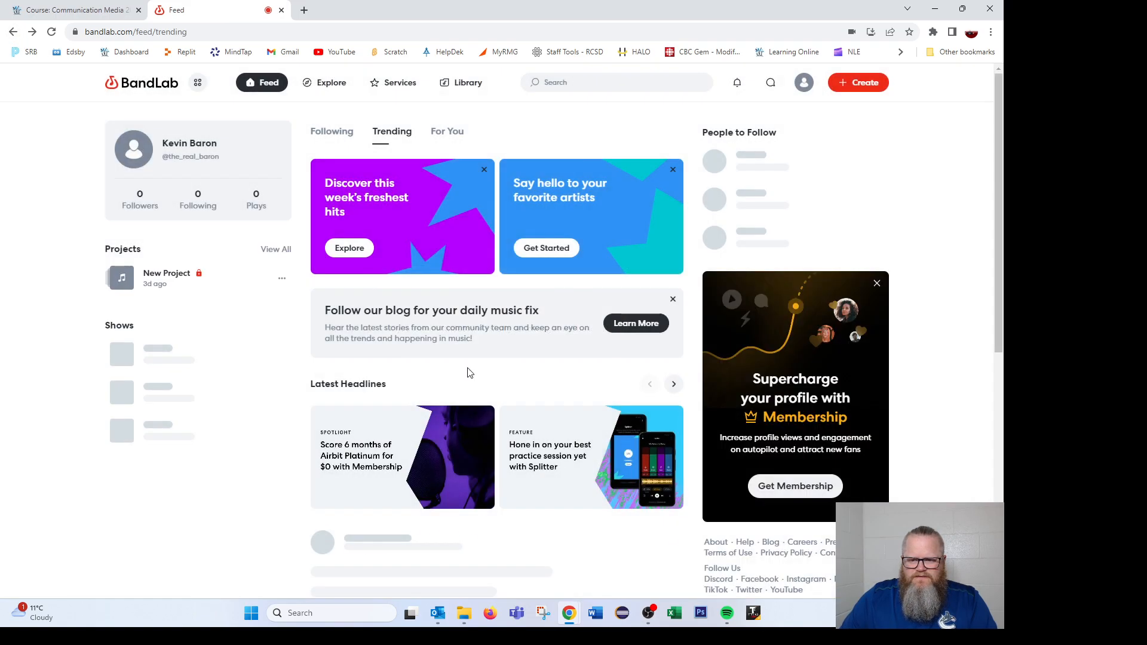
{"action": "left_click", "coordinate": [858, 84]}
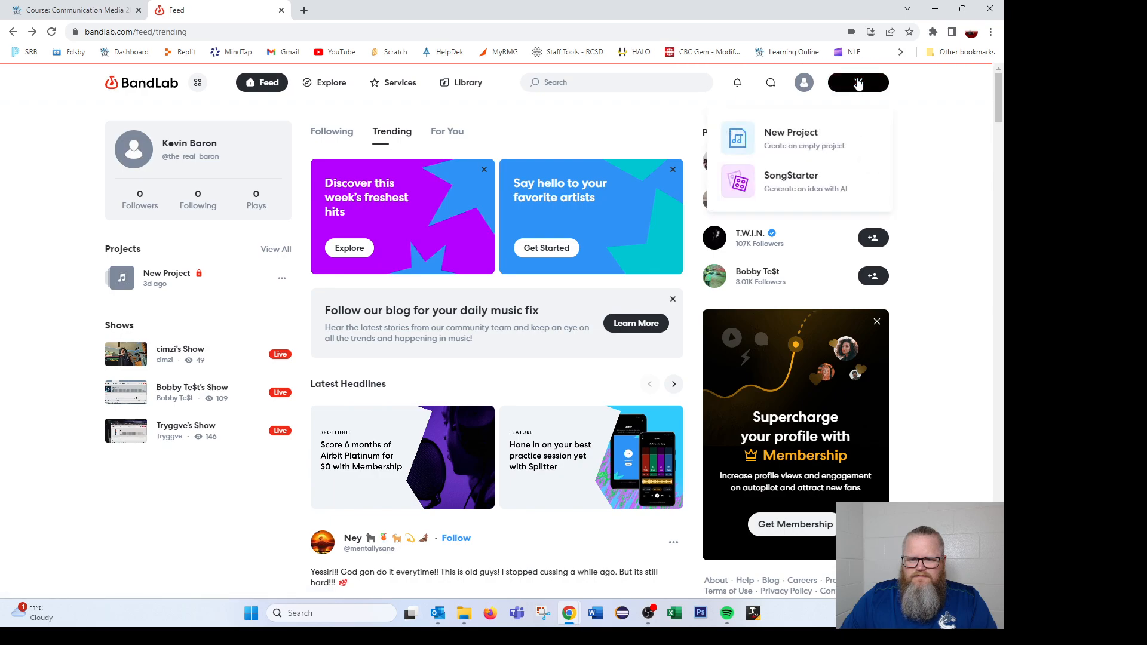
{"action": "left_click", "coordinate": [785, 143]}
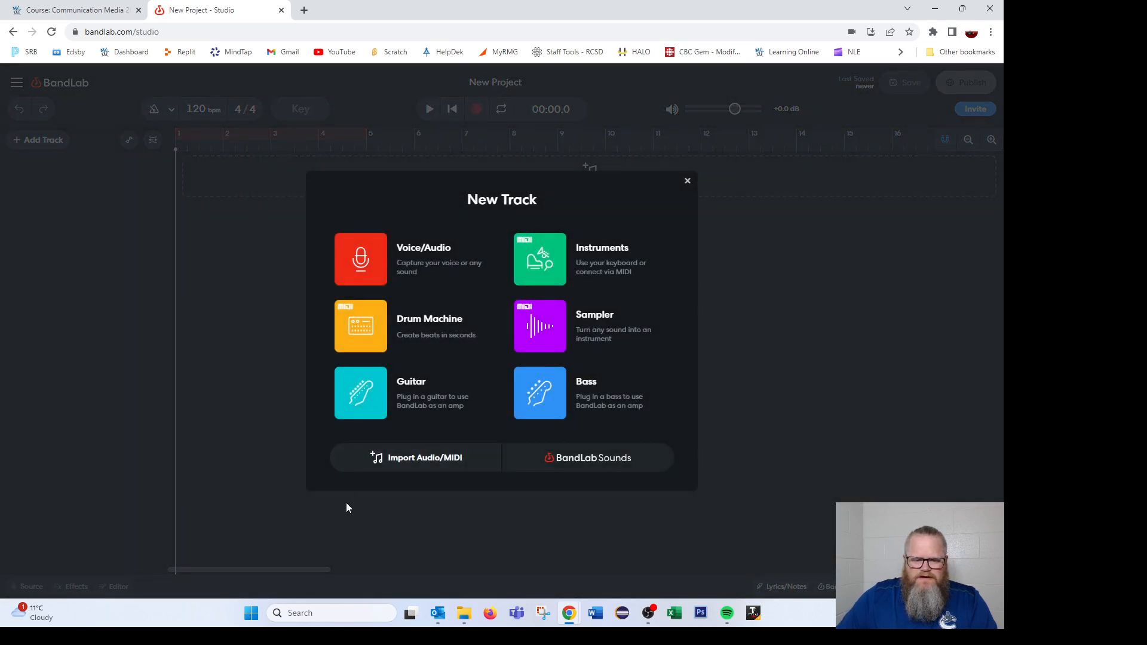
- Import the Miller Comprehensive Catholic High School M4A recording from the OneDrive folder as a new track
{"action": "left_click", "coordinate": [427, 458]}
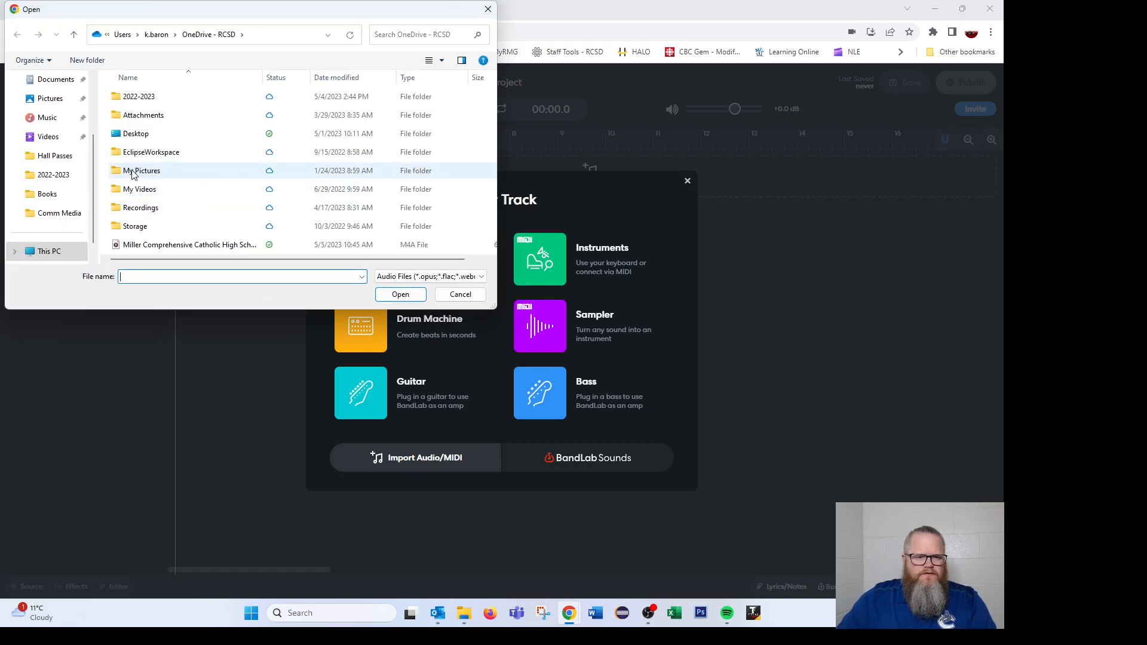
{"action": "scroll", "coordinate": [75, 177], "scroll_direction": "up", "scroll_amount": 2}
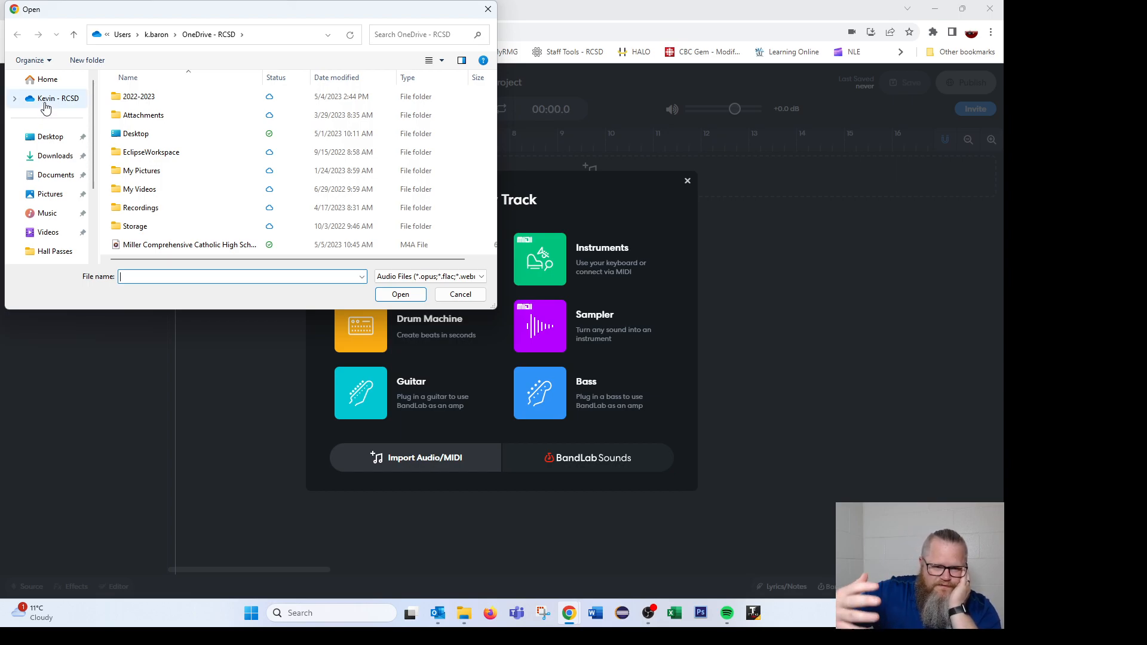
{"action": "left_click", "coordinate": [46, 106]}
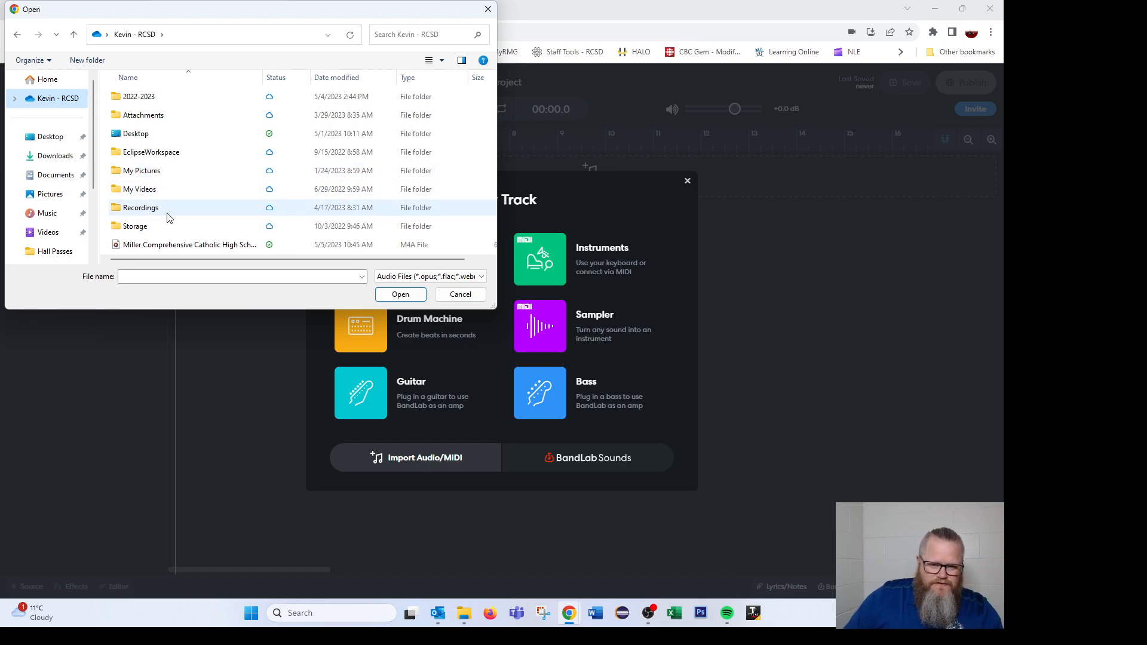
{"action": "double_click", "coordinate": [177, 246]}
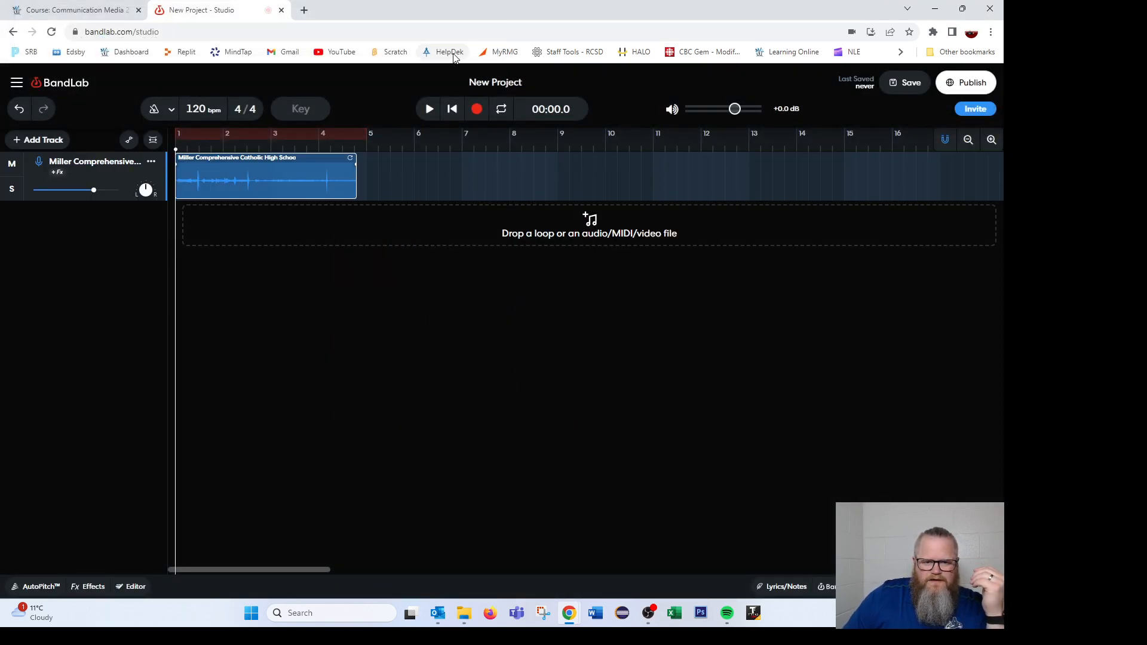
- Play the imported recording and stop playback
{"action": "left_click", "coordinate": [430, 108]}
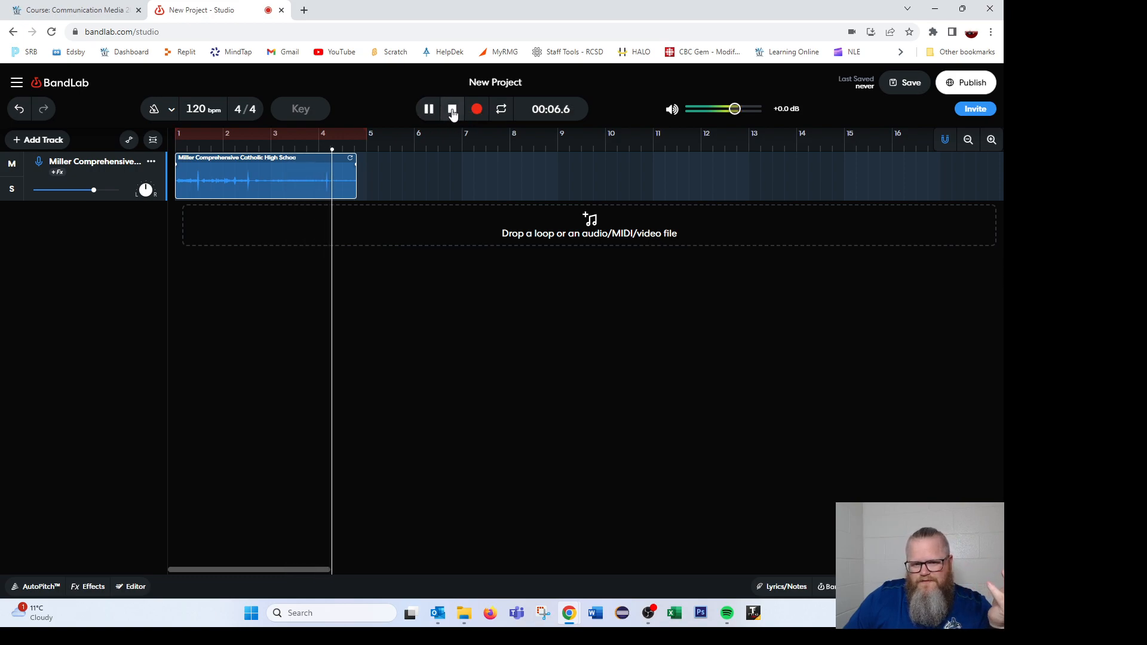
{"action": "left_click", "coordinate": [453, 110]}
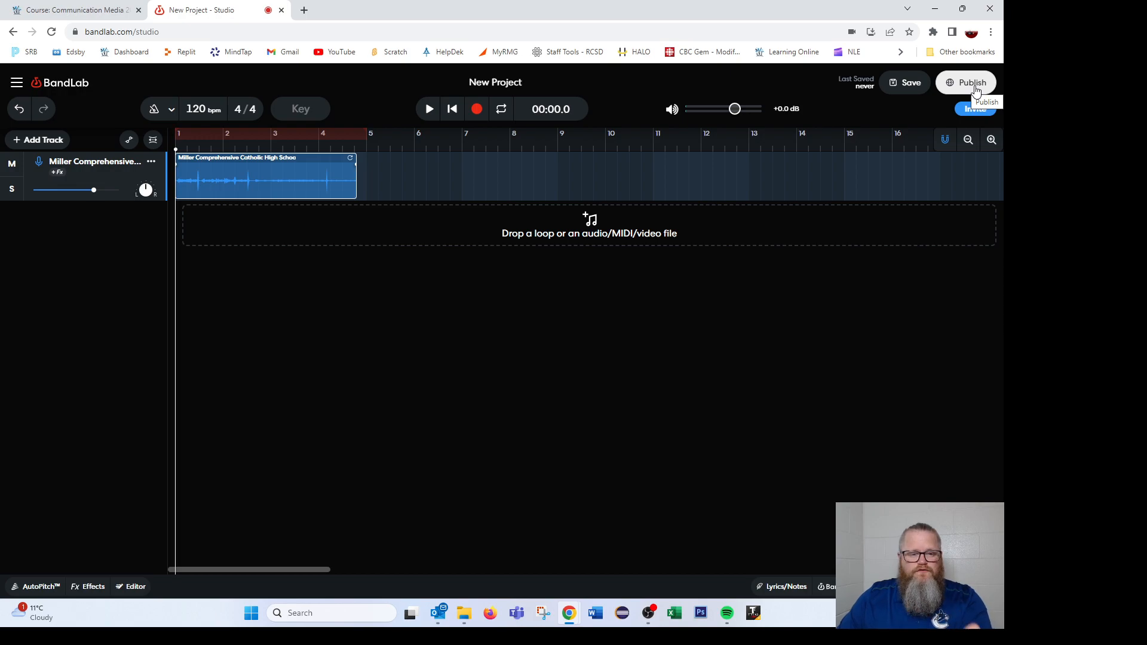
- Open the track stems download dialog and close it
{"action": "left_click", "coordinate": [13, 85]}
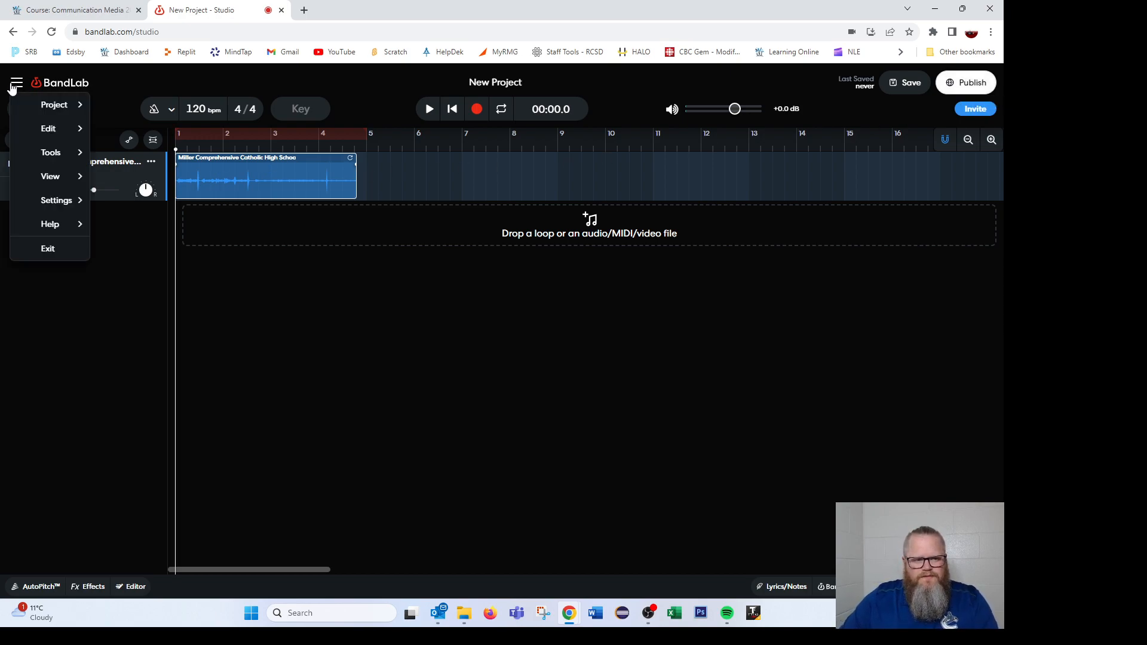
{"action": "mouse_move", "coordinate": [67, 195]}
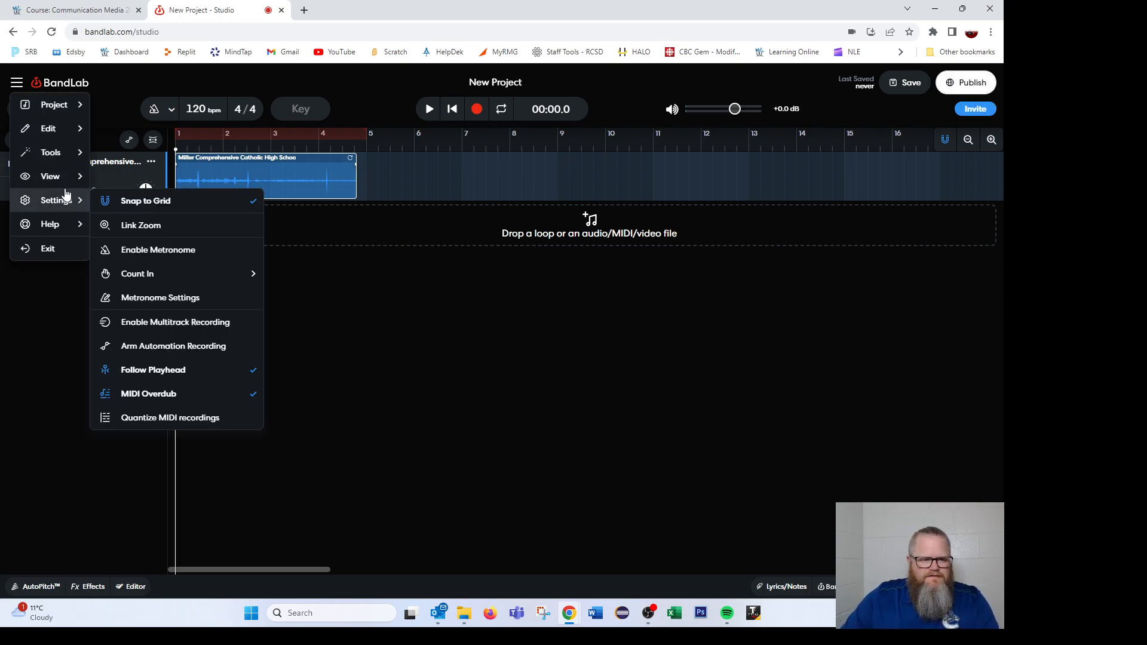
{"action": "mouse_move", "coordinate": [64, 225]}
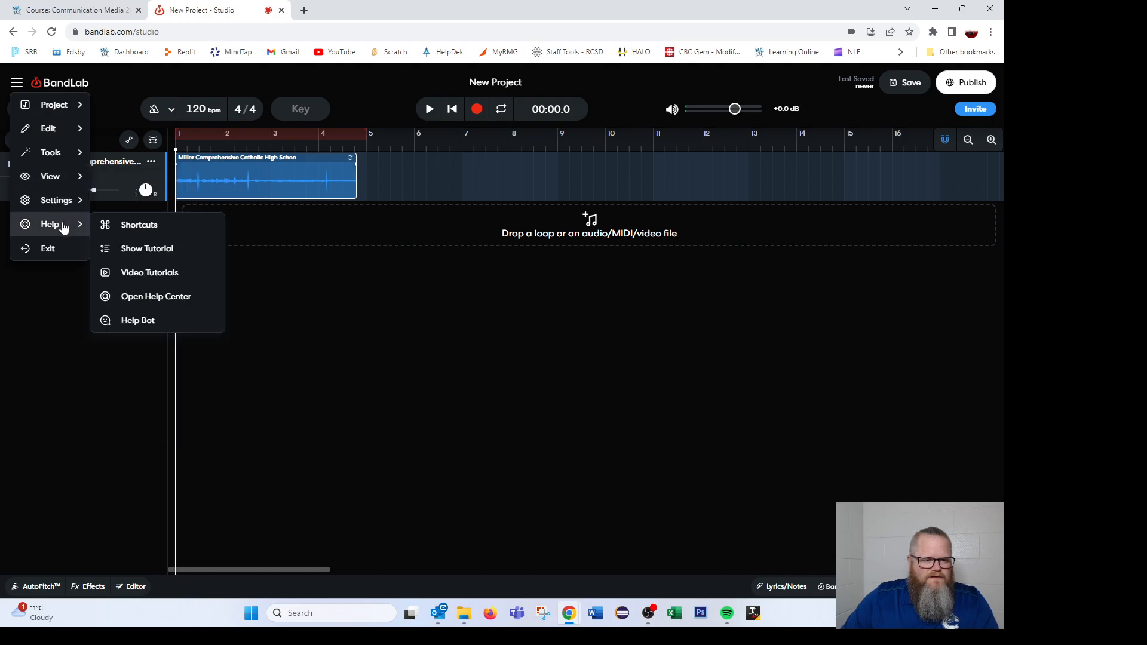
{"action": "mouse_move", "coordinate": [53, 106]}
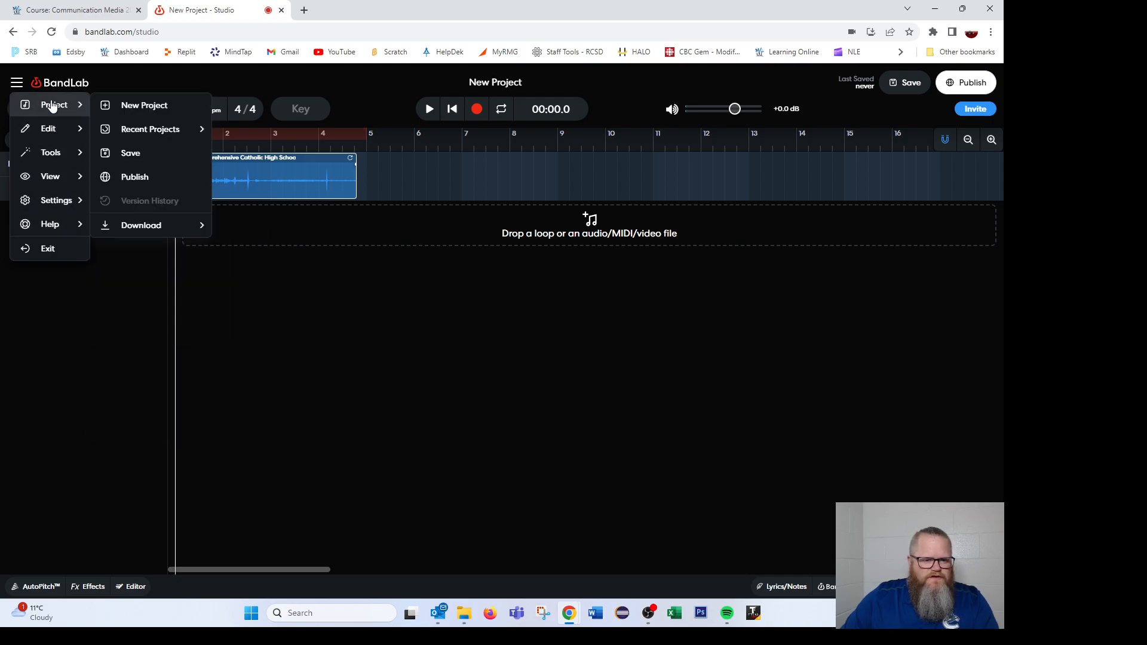
{"action": "mouse_move", "coordinate": [153, 232]}
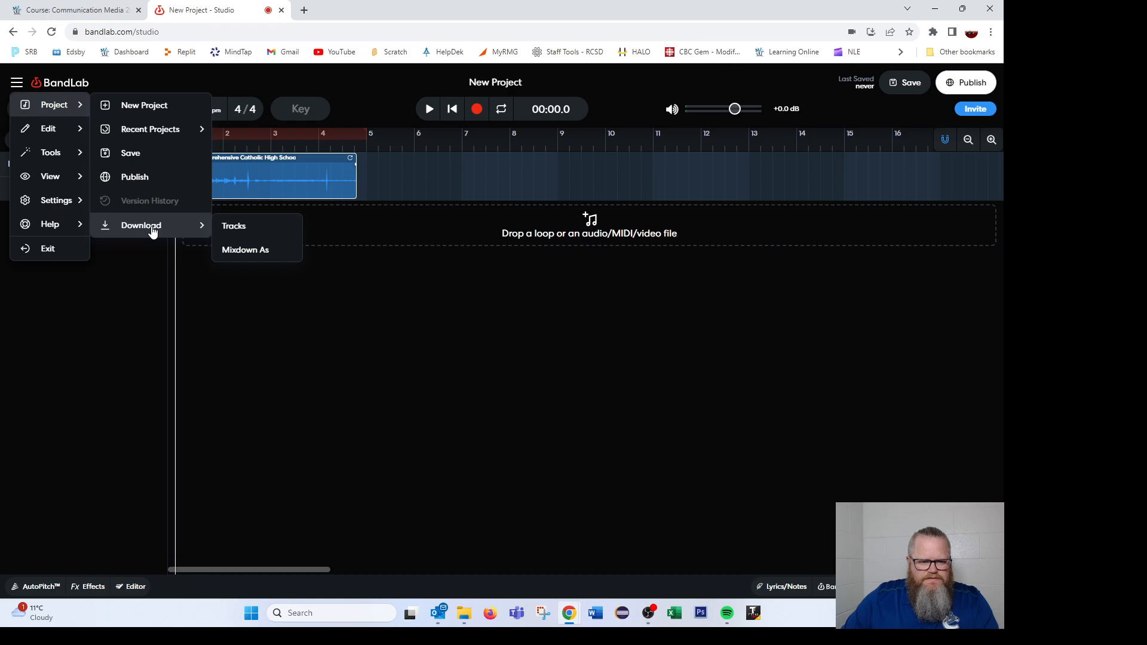
{"action": "left_click", "coordinate": [248, 249]}
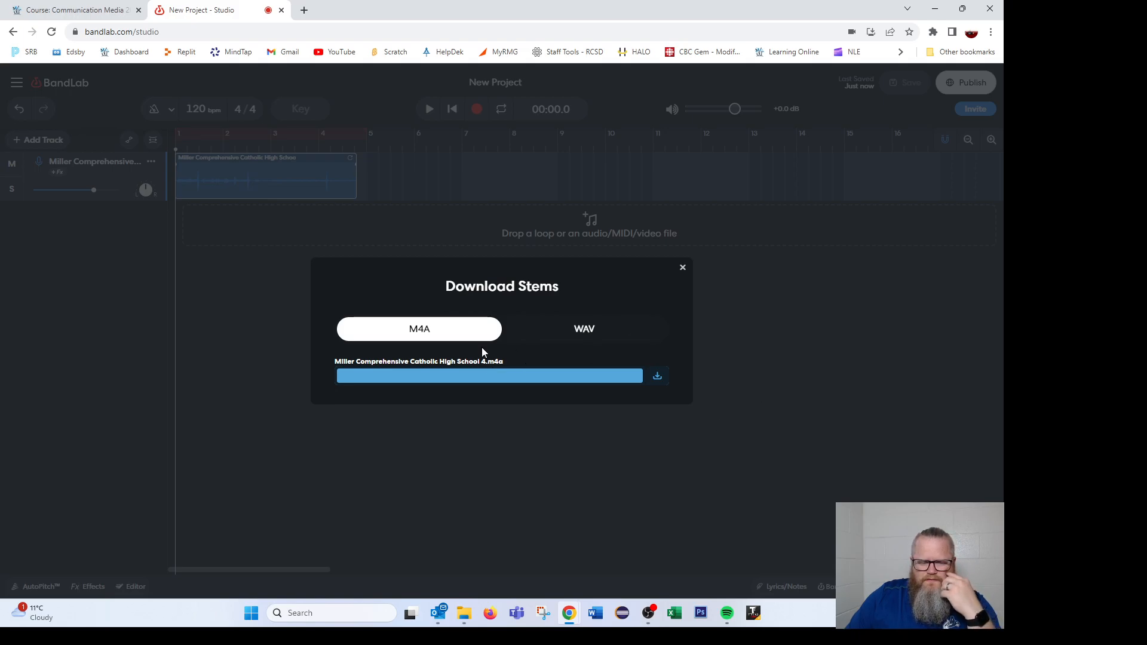
{"action": "left_click", "coordinate": [682, 268]}
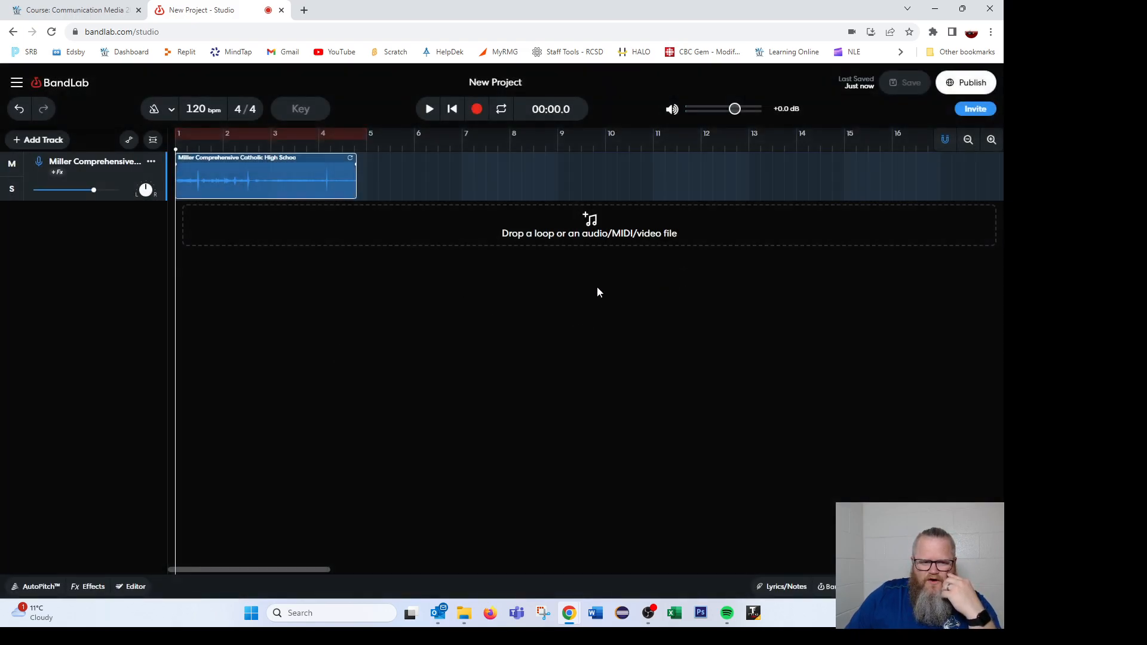
- Download a mixdown of the project as a 320 kbps MP3 and close the download dialog
{"action": "left_click", "coordinate": [17, 84]}
{"action": "left_click", "coordinate": [56, 105]}
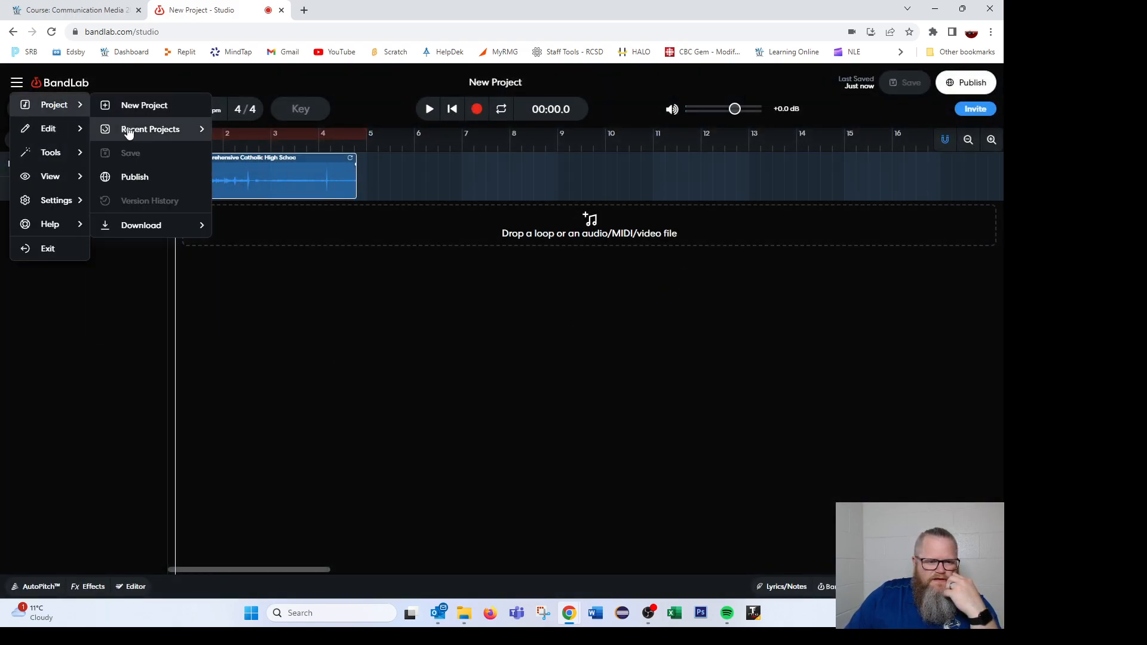
{"action": "left_click", "coordinate": [143, 224]}
{"action": "left_click", "coordinate": [261, 250]}
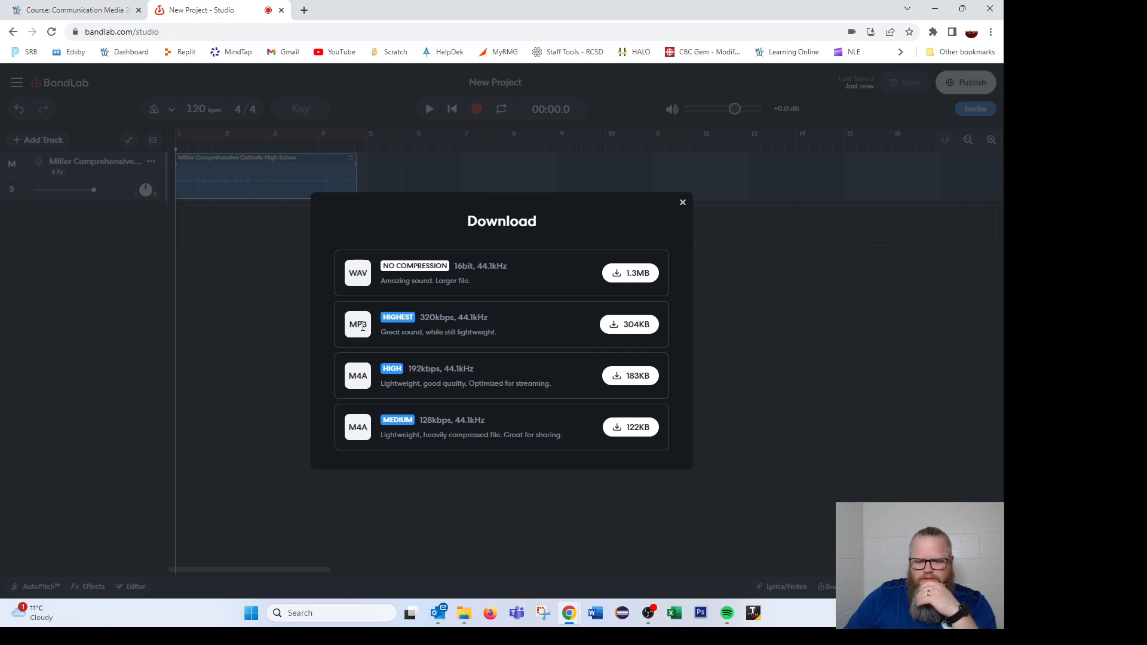
{"action": "left_click", "coordinate": [624, 325]}
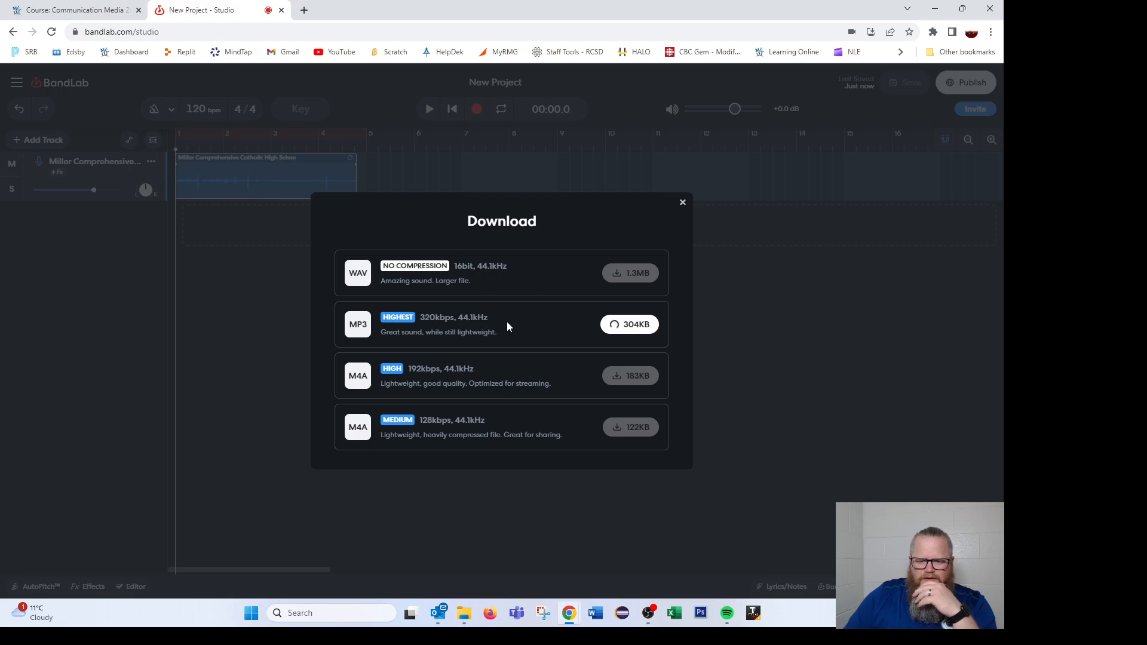
{"action": "left_click", "coordinate": [683, 203]}
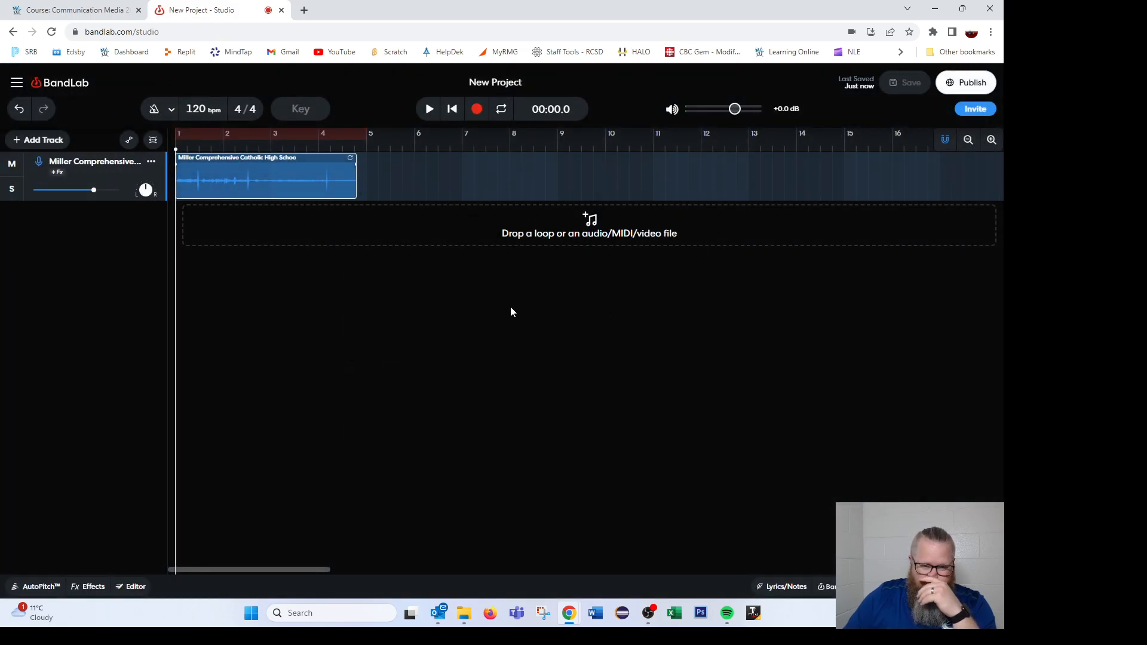